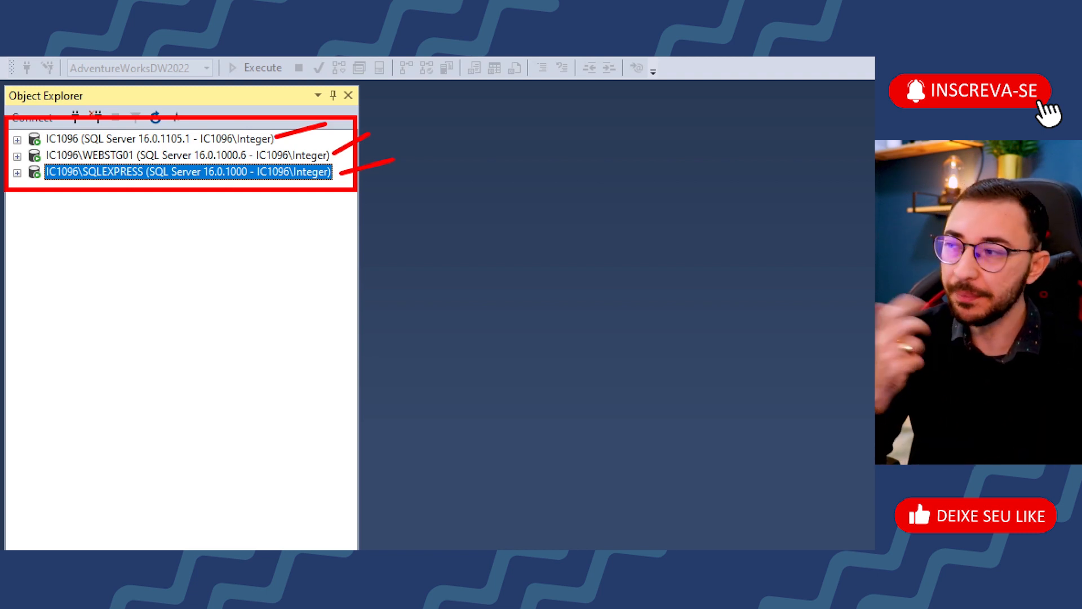
# - Show the Registered Servers window and set Object Explorer to auto-hide
pyautogui.press('Escape')
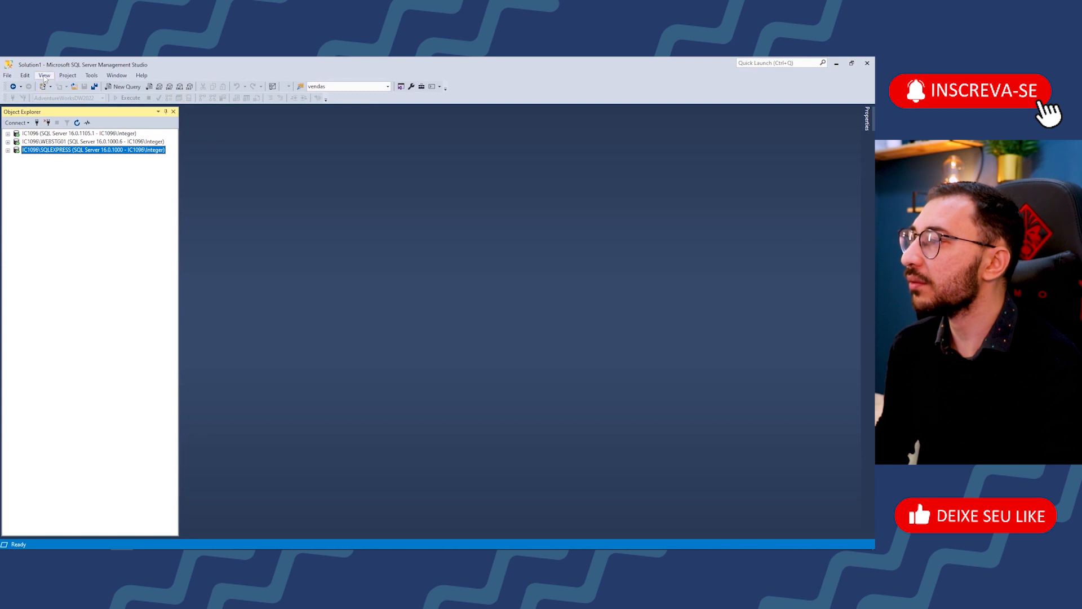
pyautogui.click(91, 94)
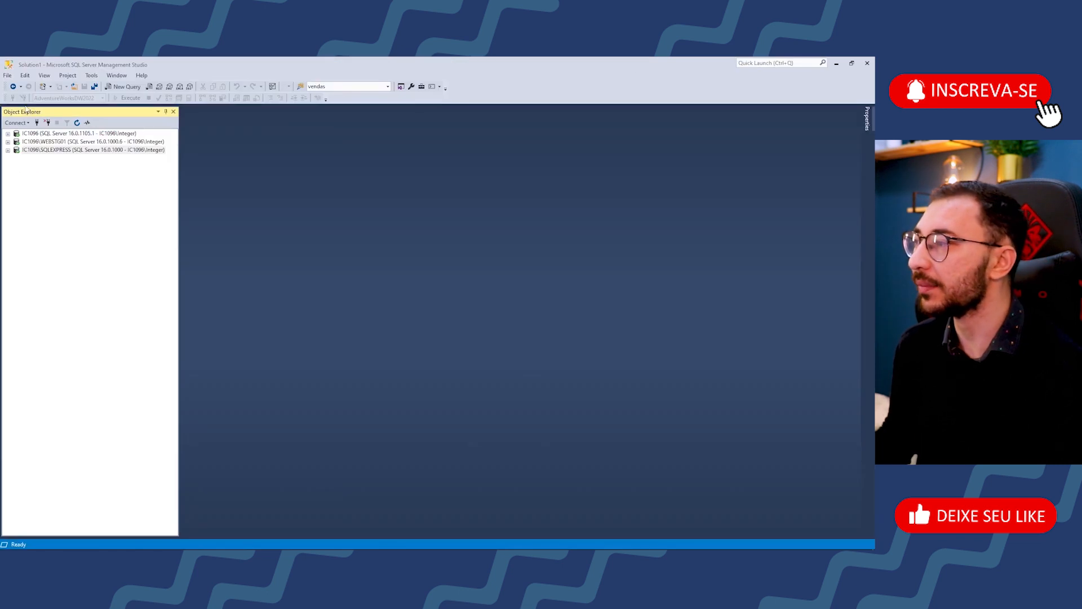
pyautogui.click(28, 149)
pyautogui.click(44, 76)
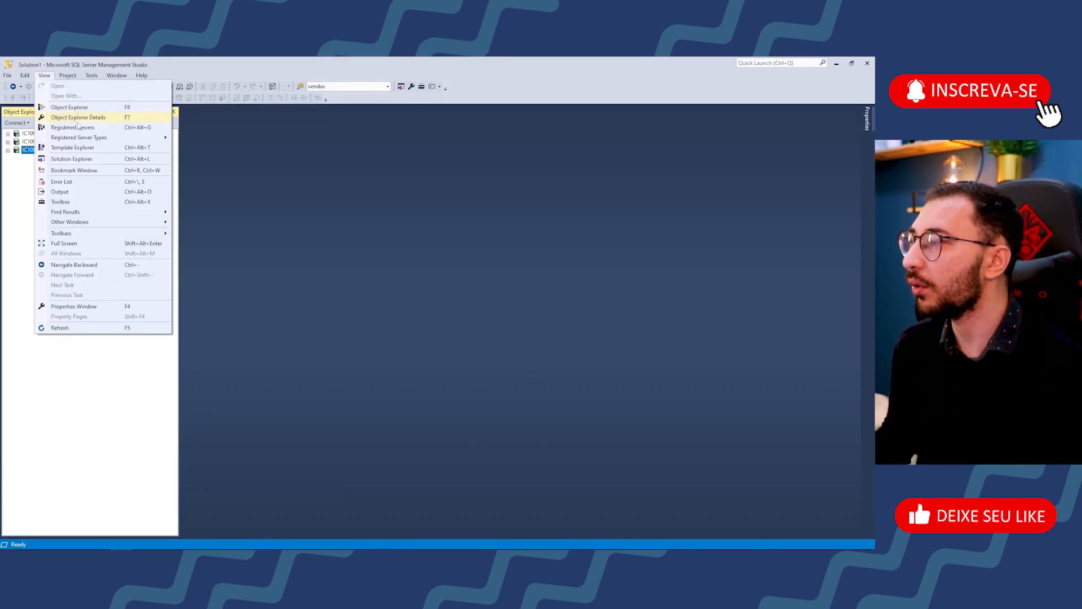
pyautogui.click(96, 128)
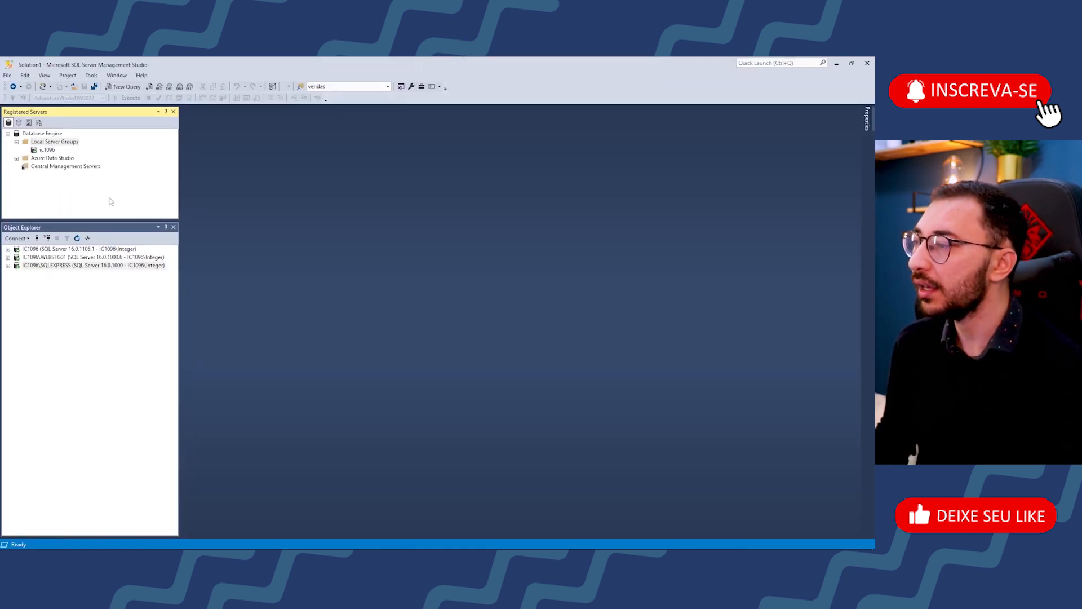
pyautogui.click(166, 228)
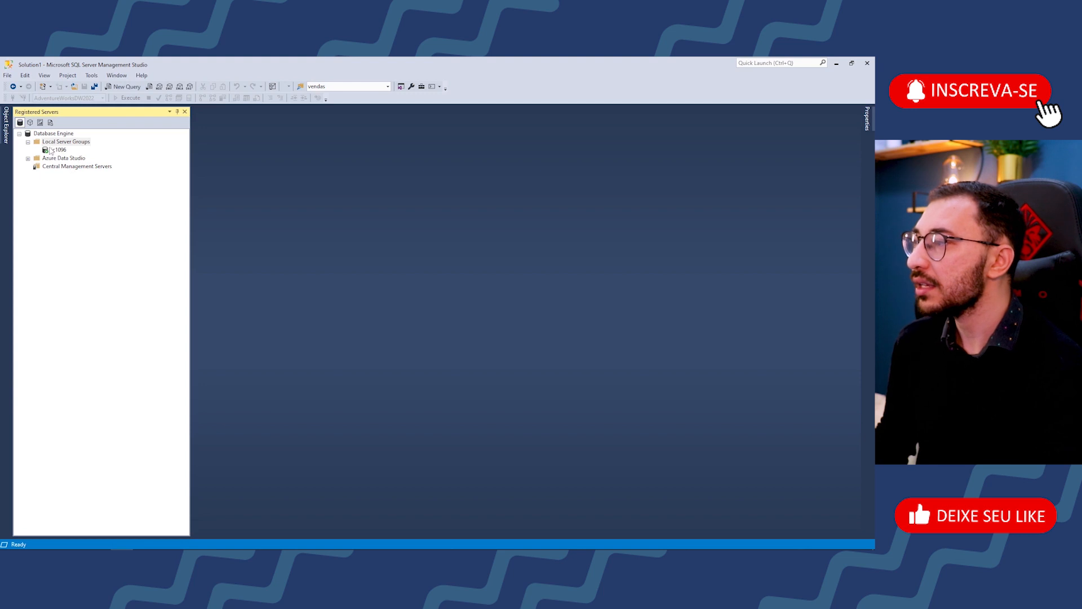
# - Examine the servers registered under Local Server Groups and Azure Data Studio
pyautogui.click(46, 151)
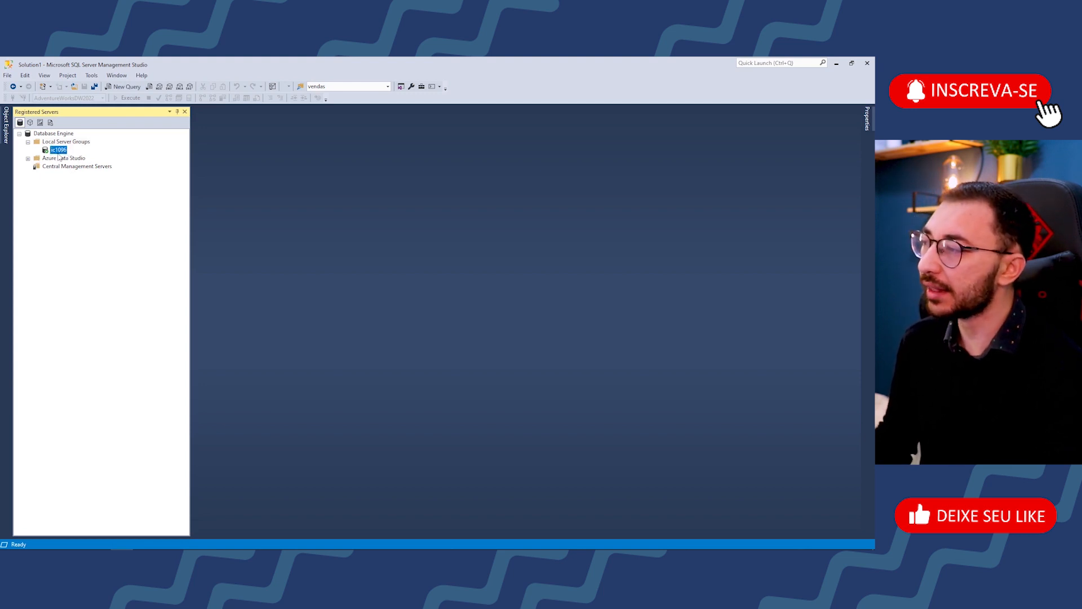
pyautogui.click(28, 159)
pyautogui.click(61, 168)
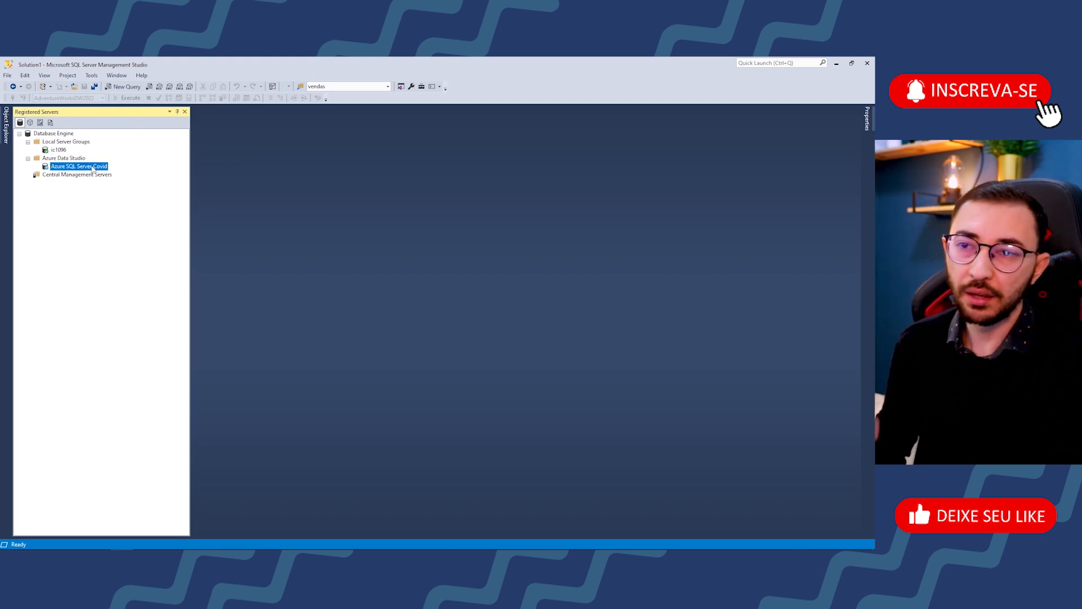
pyautogui.click(28, 159)
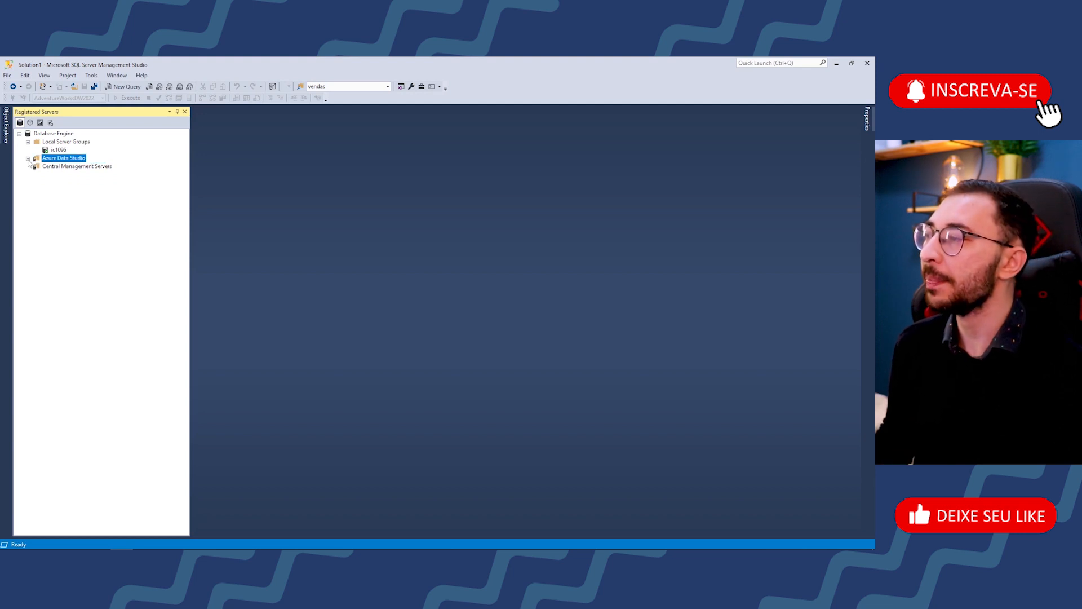
pyautogui.click(58, 150)
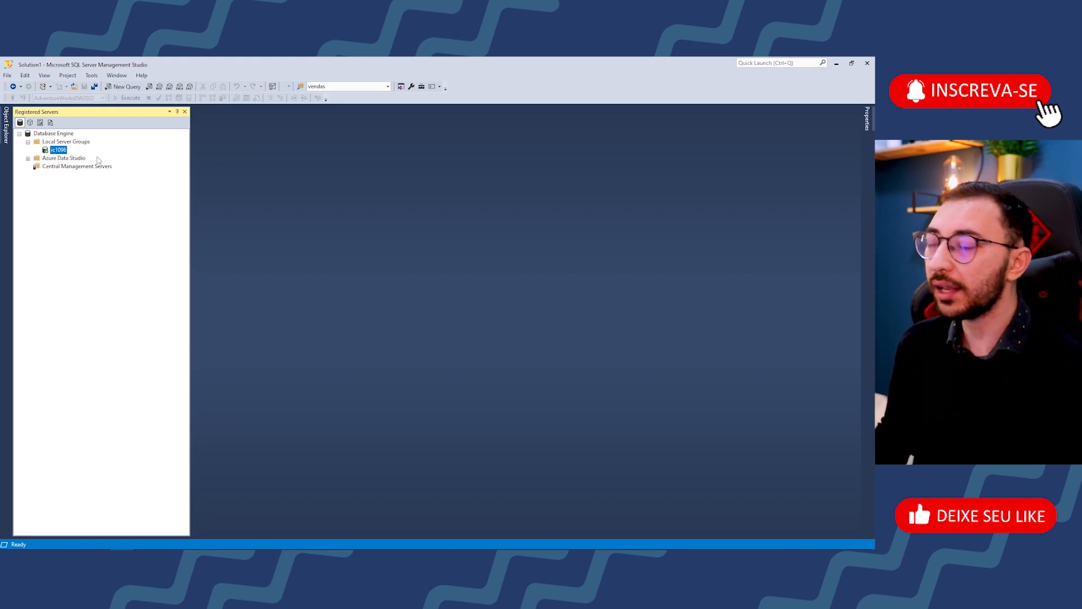
pyautogui.click(79, 146)
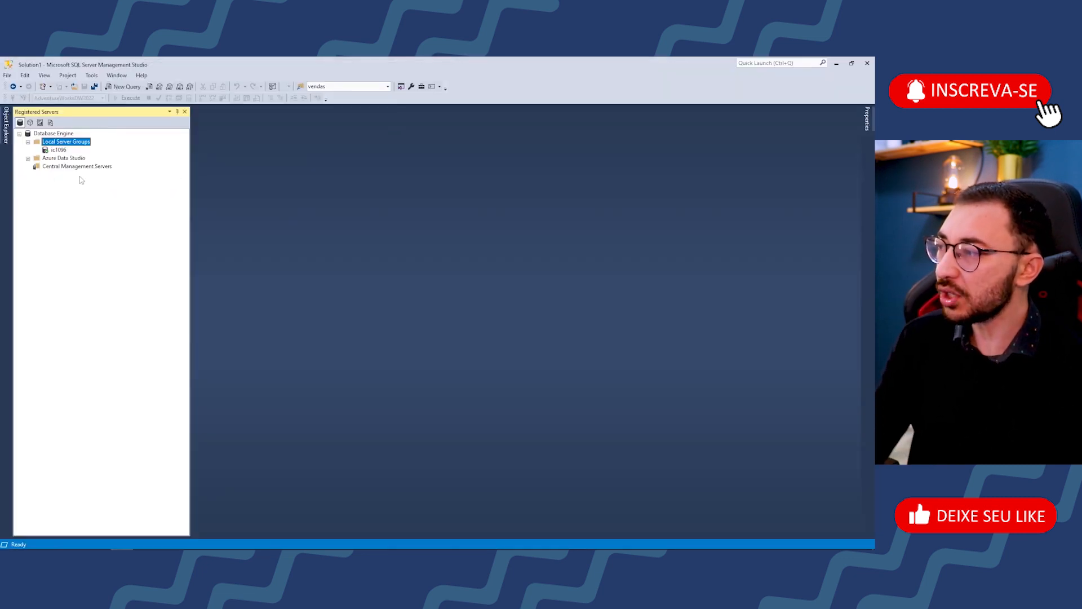
# - Create a server group named Dev under Local Server Groups, without a description
pyautogui.rightClick(56, 146)
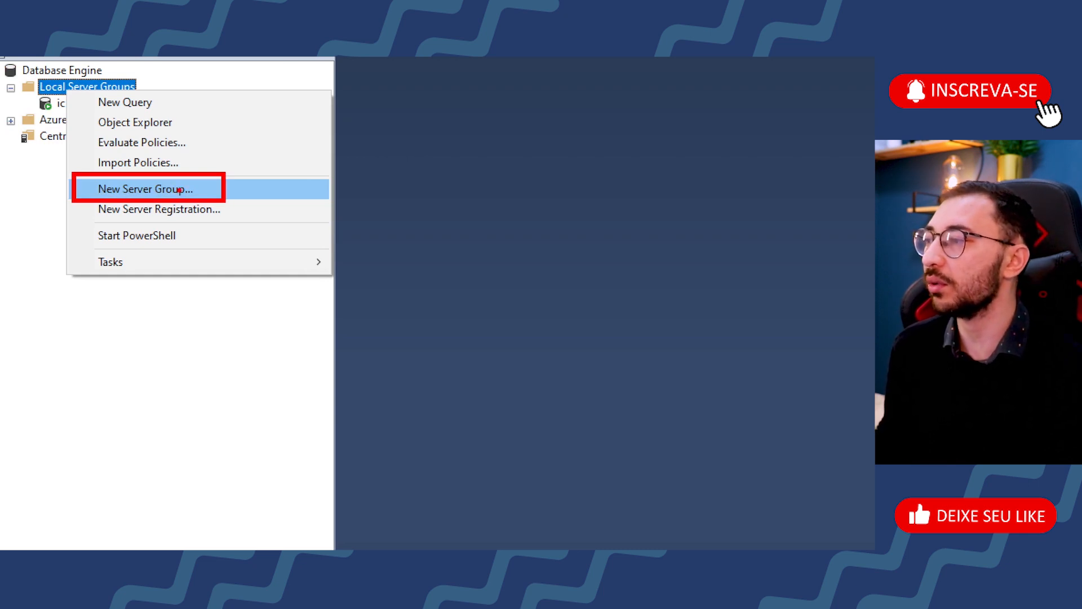
pyautogui.press('Escape')
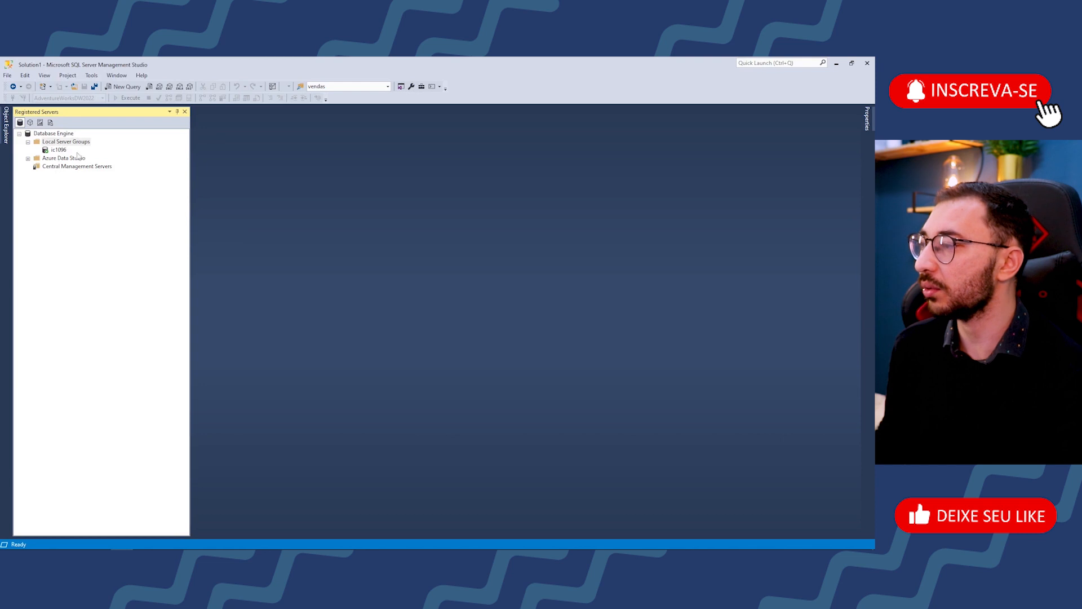
pyautogui.rightClick(79, 143)
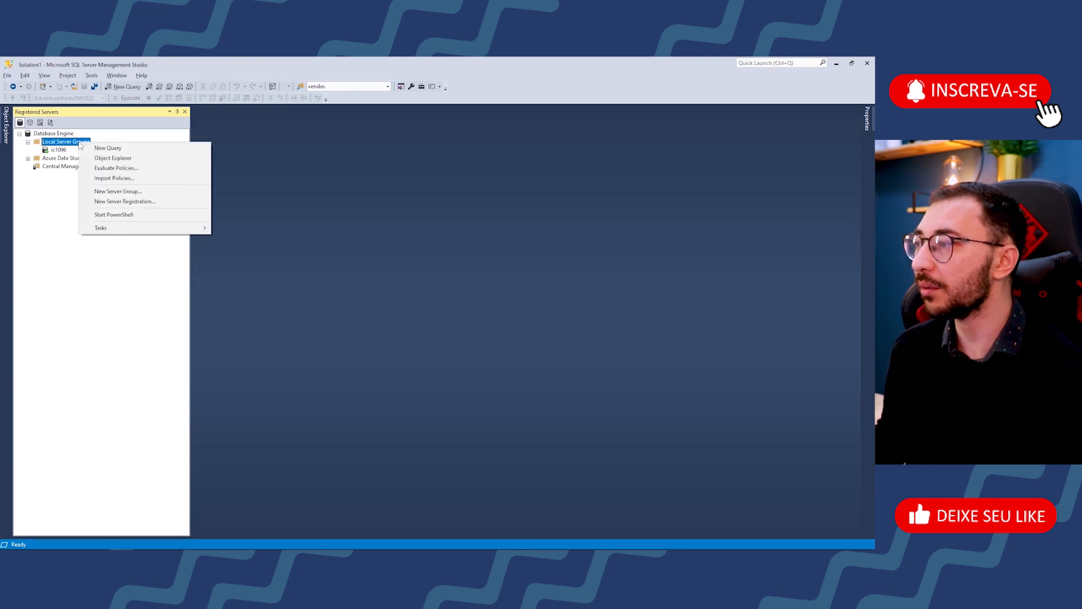
pyautogui.click(125, 192)
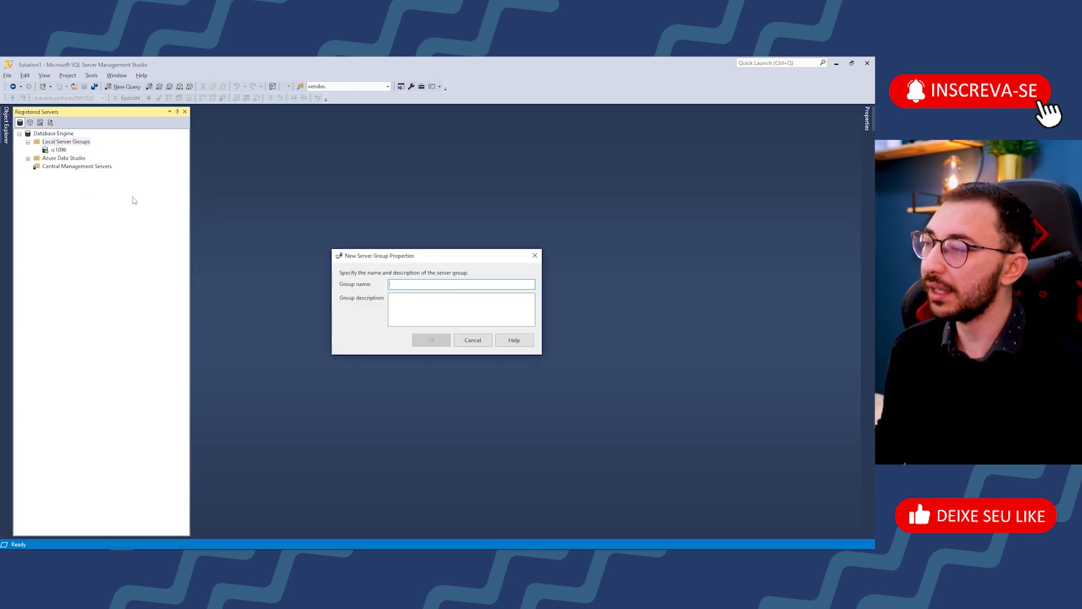
pyautogui.moveTo(378, 260); pyautogui.dragTo(370, 231)
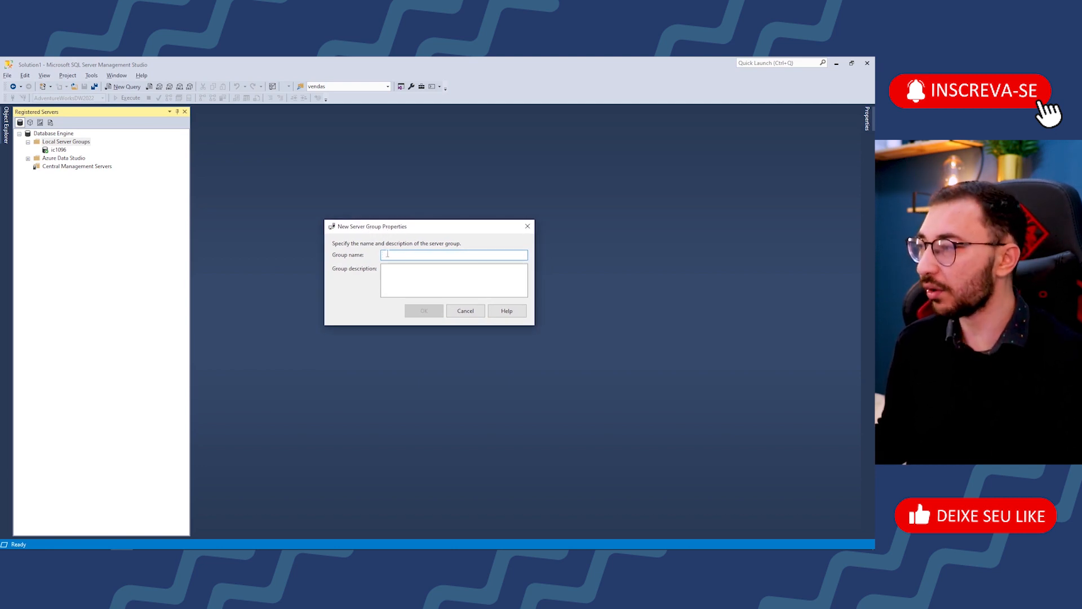
pyautogui.write('De')
pyautogui.press('capslock')
pyautogui.write('v')
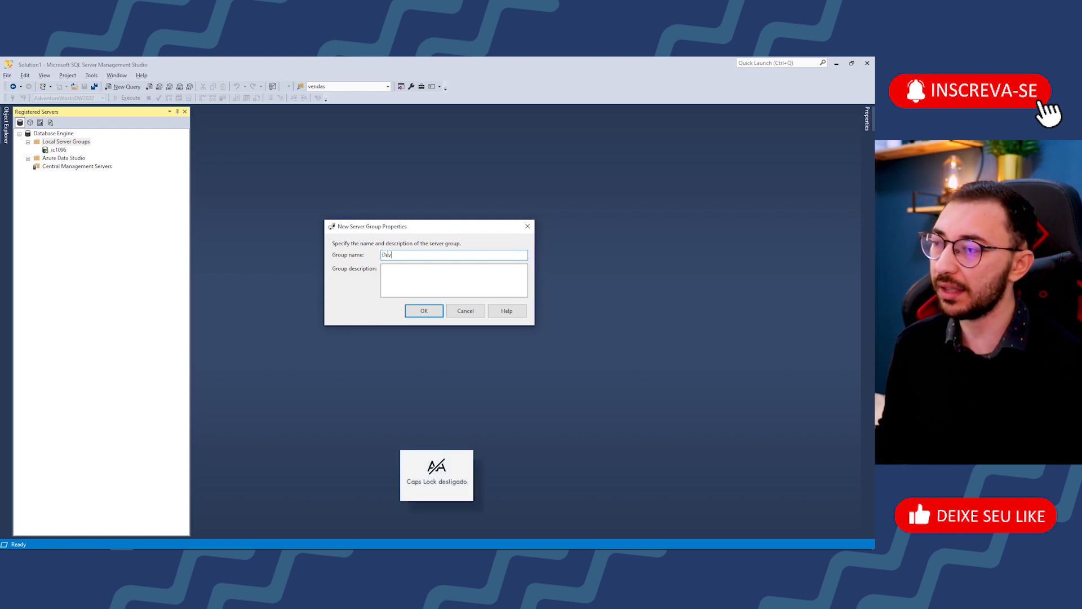
pyautogui.write('e')
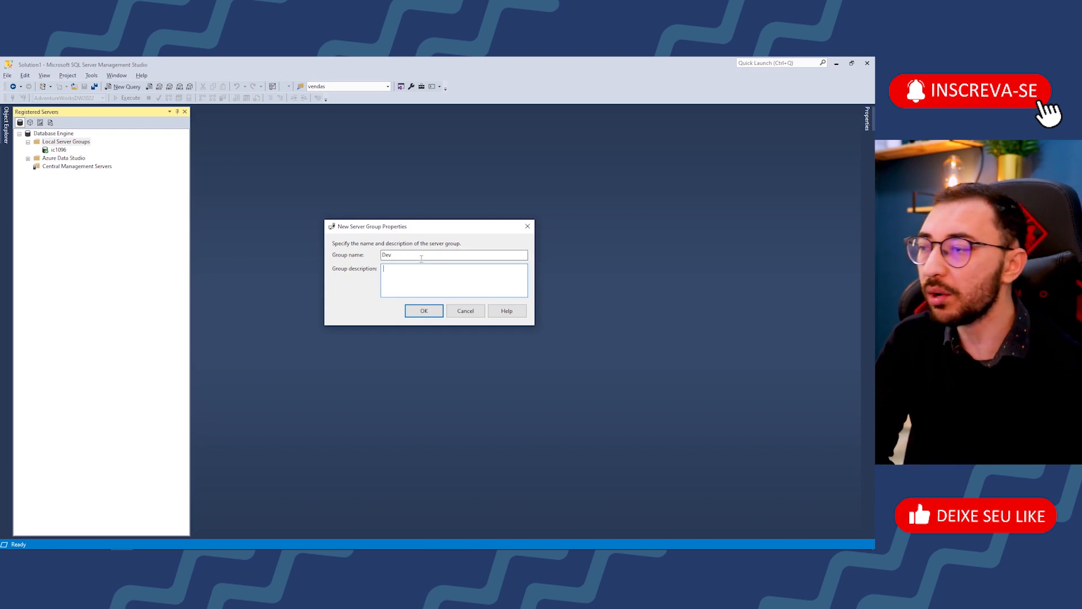
pyautogui.click(418, 310)
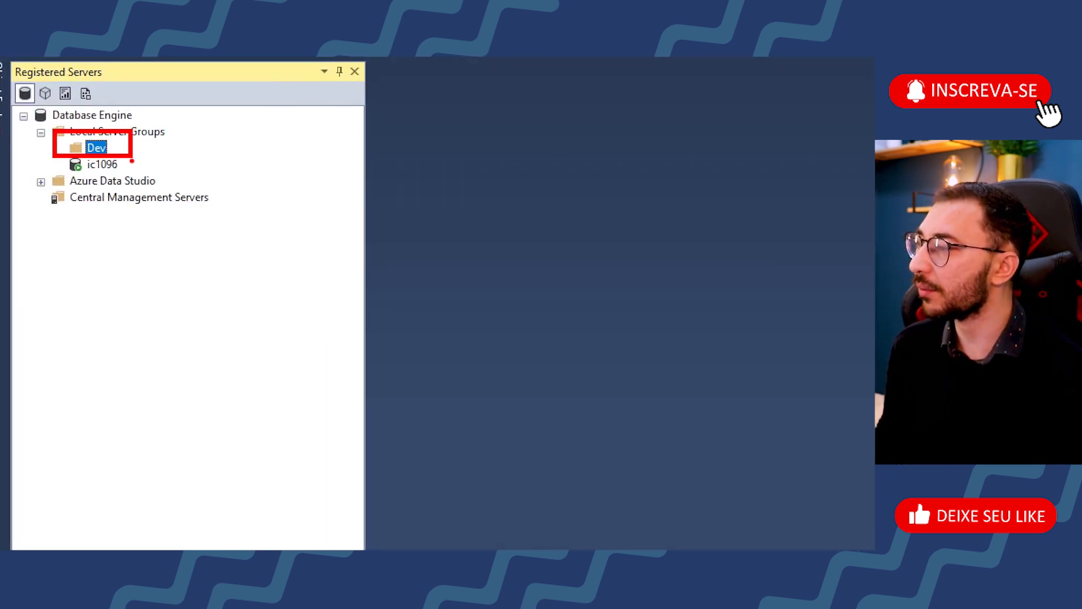
# - Create a second server group named STG under Local Server Groups
pyautogui.rightClick(87, 131)
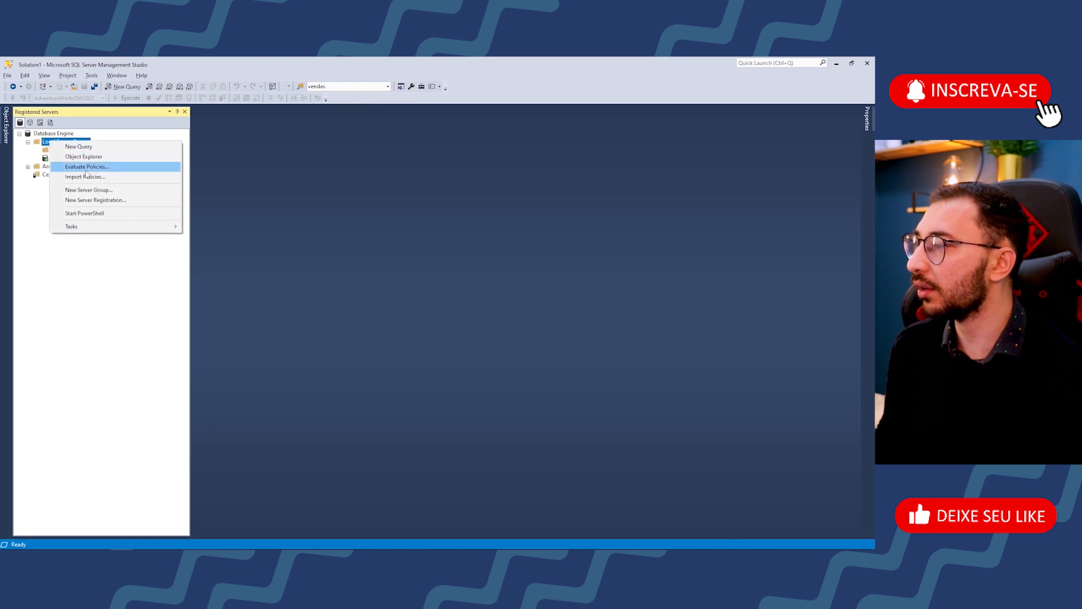
pyautogui.click(365, 239)
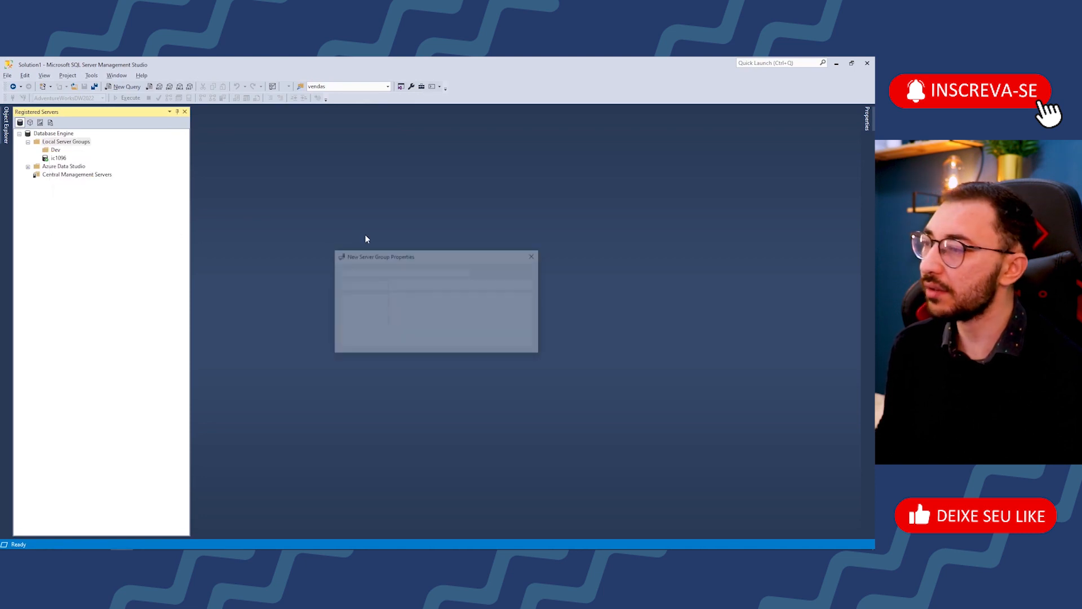
pyautogui.write('S')
pyautogui.press('capslock')
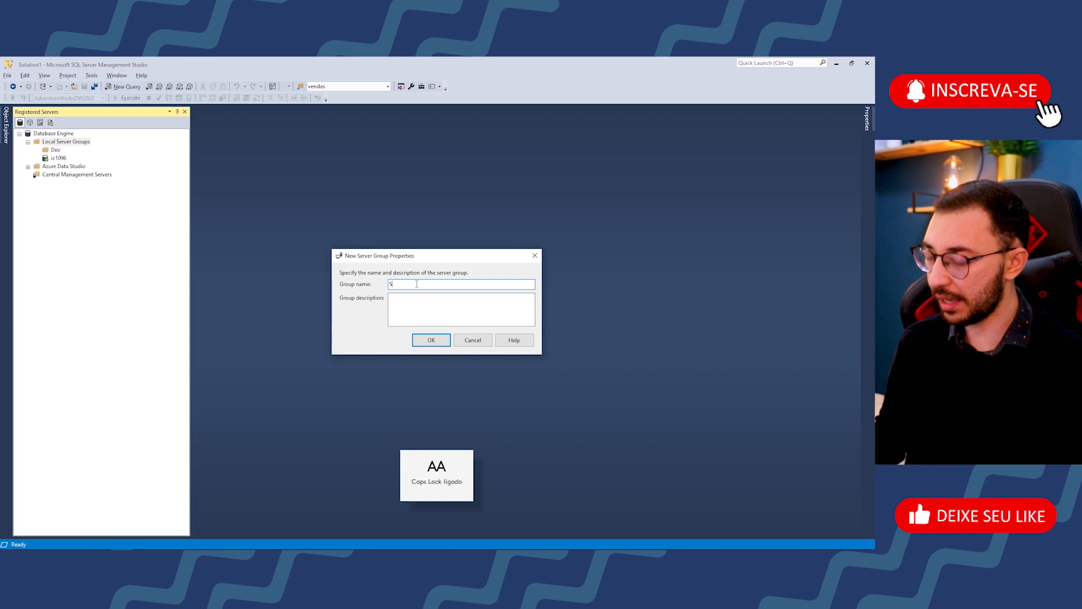
pyautogui.write('TG')
pyautogui.click(430, 339)
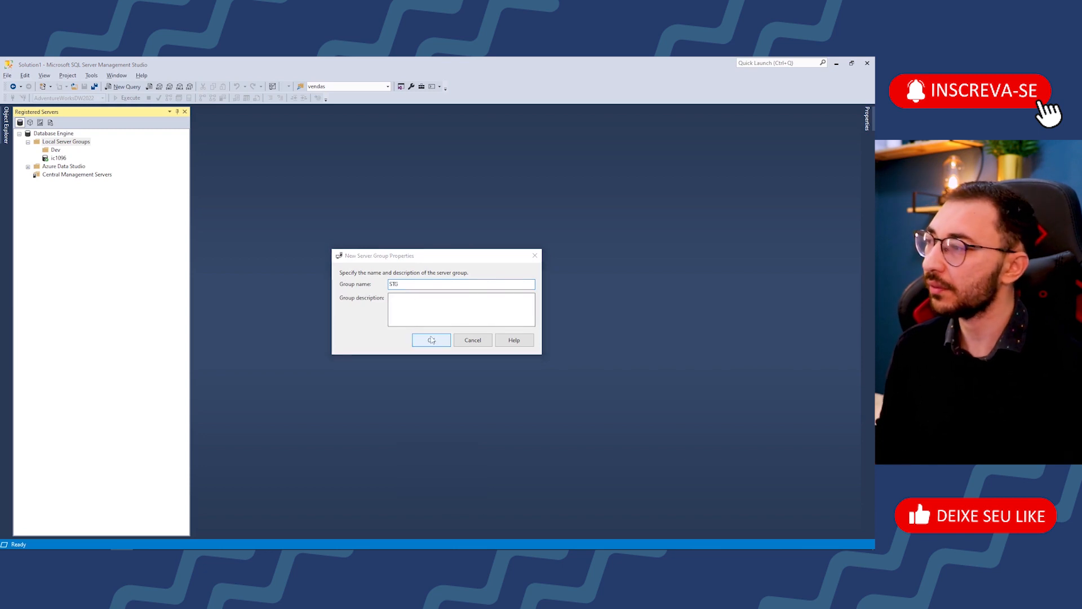
# - Rename the Dev server group to DEV in capital letters
pyautogui.rightClick(56, 150)
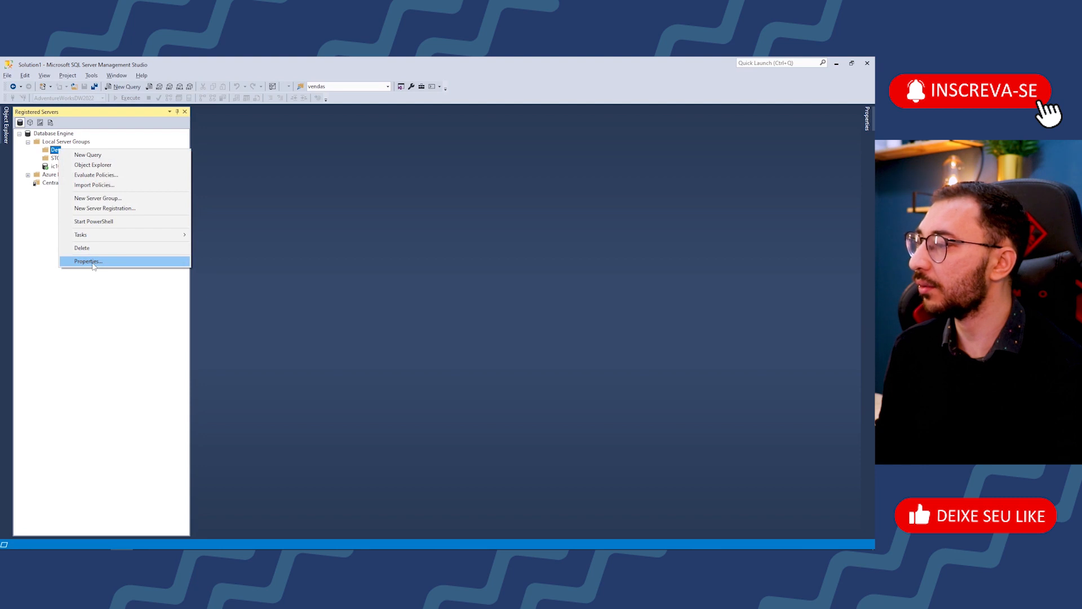
pyautogui.click(88, 261)
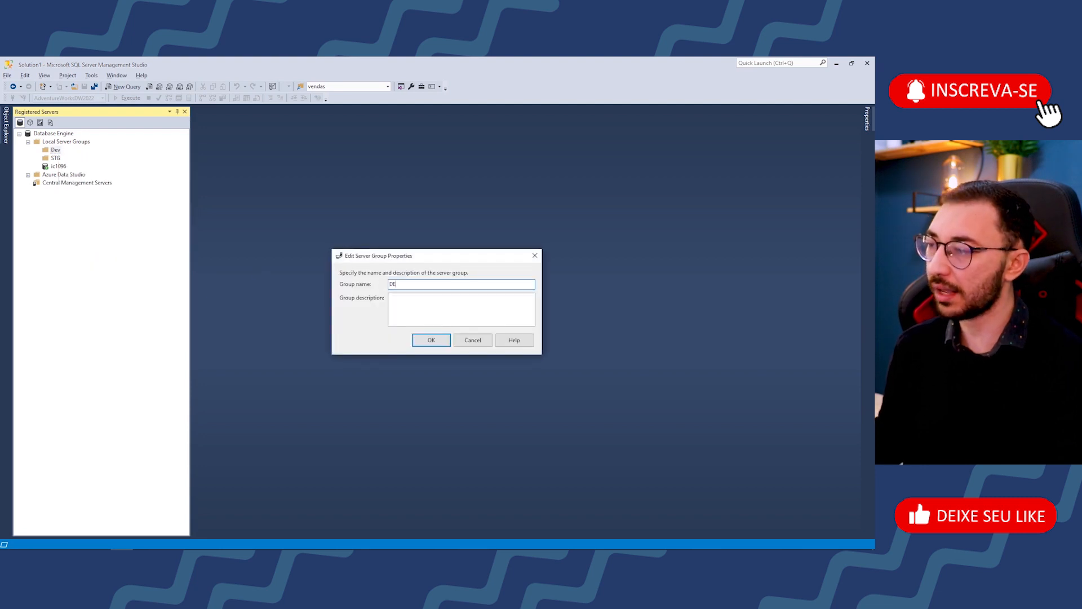
pyautogui.write('DEV')
pyautogui.click(443, 335)
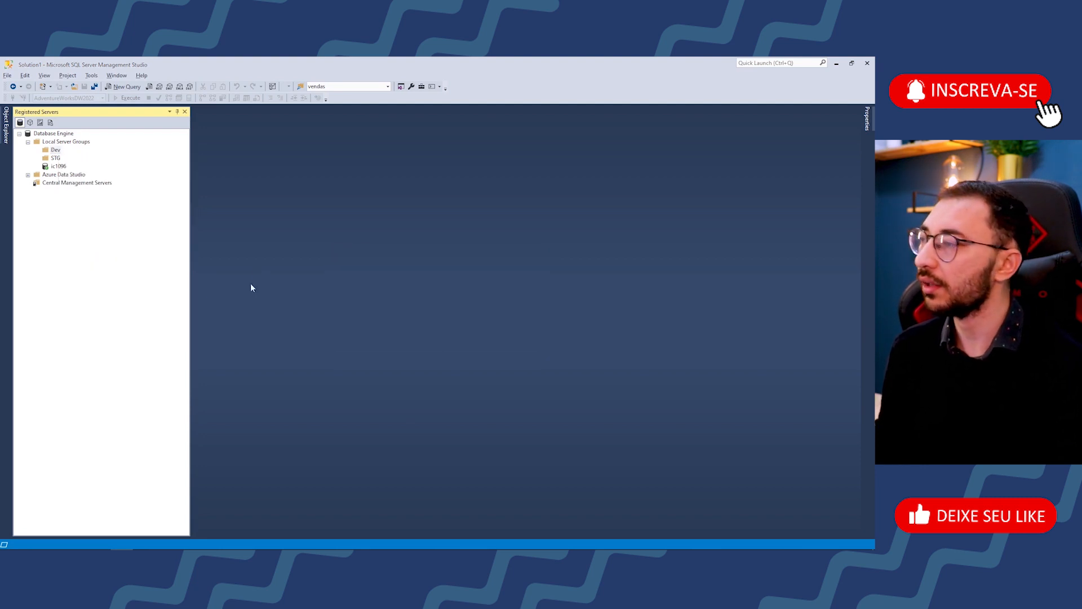
# - Create a third server group named PRD under Local Server Groups
pyautogui.rightClick(58, 141)
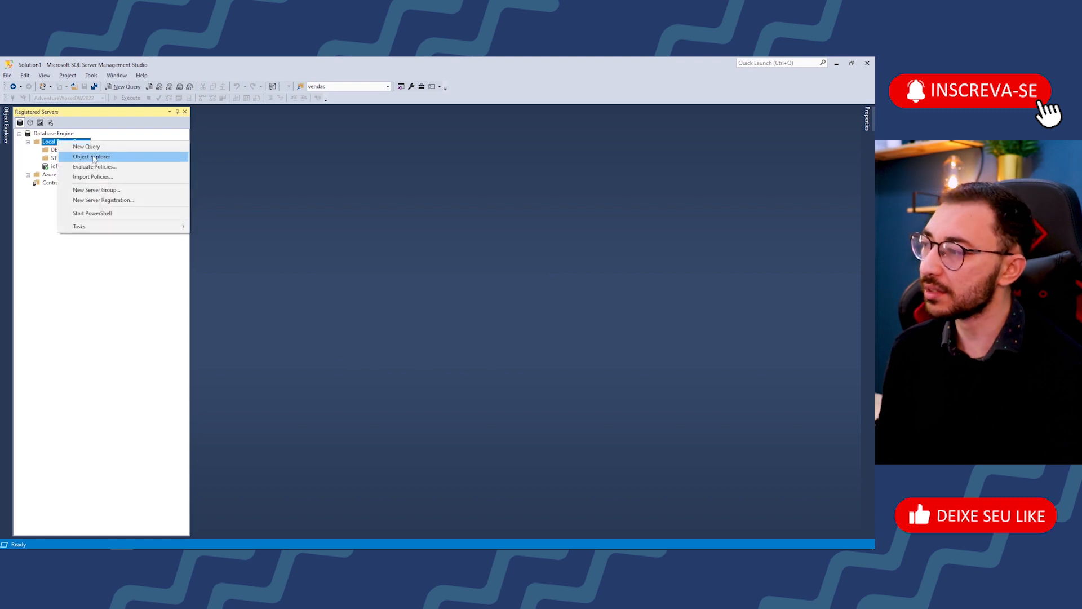
pyautogui.click(104, 192)
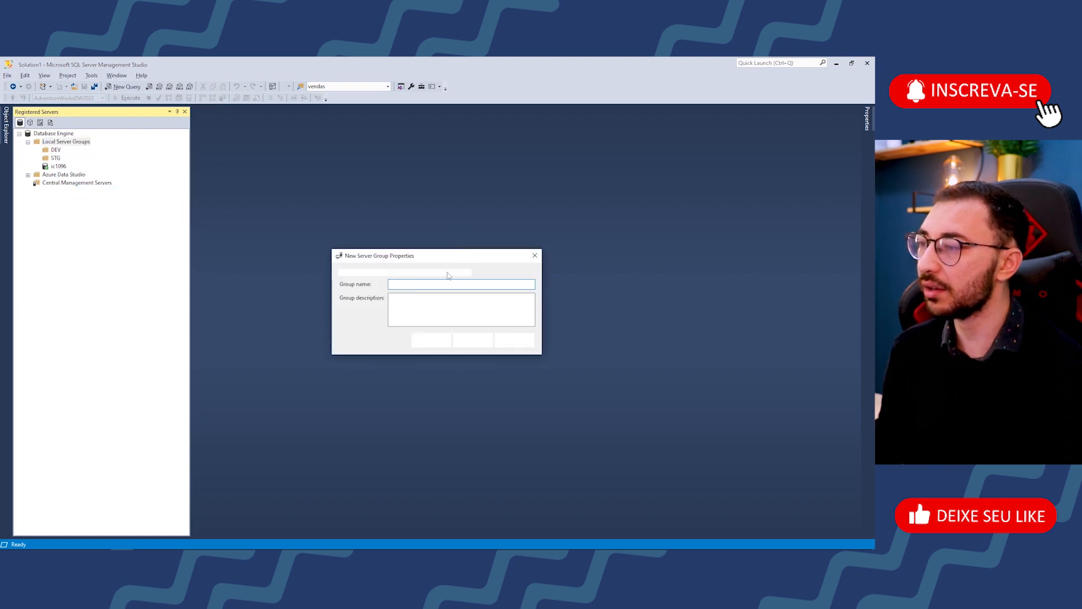
pyautogui.write('PRD')
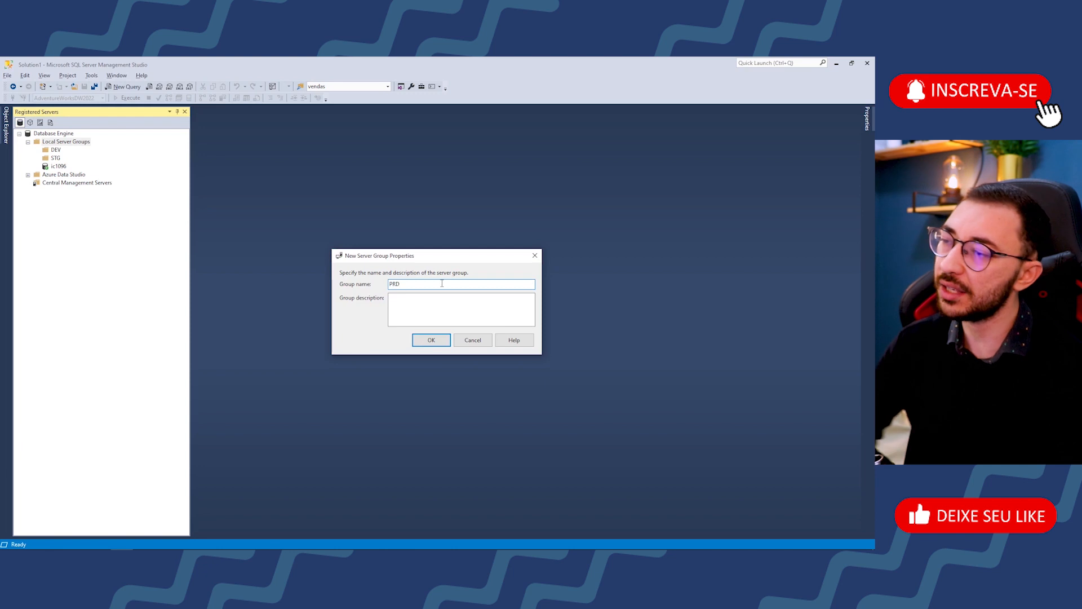
pyautogui.press('Return')
# - Rename the DEV server group to "0. DEV" to number it in the group order
pyautogui.click(55, 149)
pyautogui.click(56, 159)
pyautogui.click(56, 166)
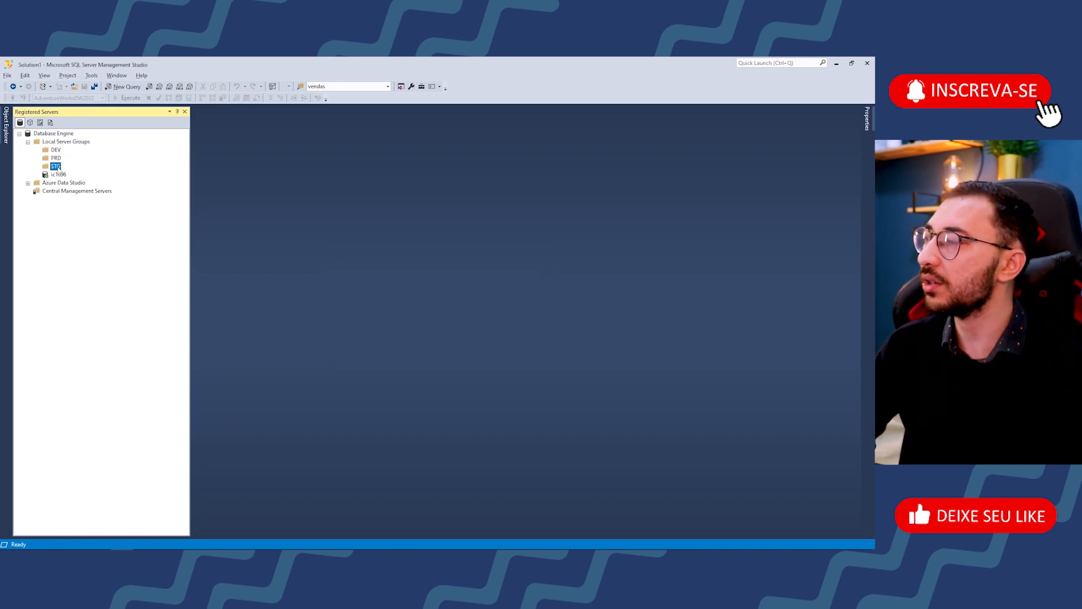
pyautogui.rightClick(55, 151)
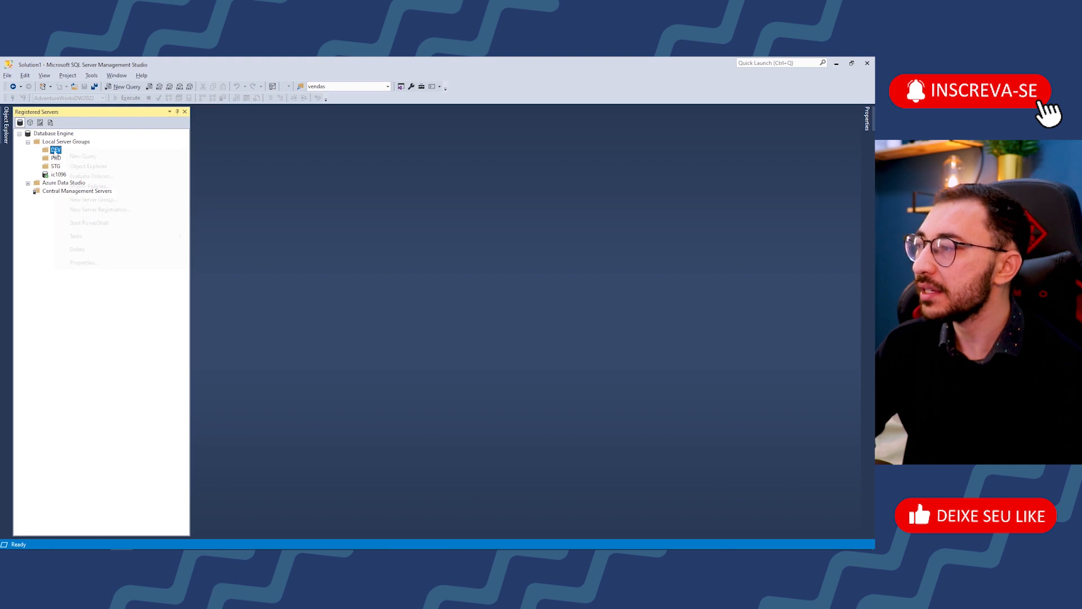
pyautogui.click(77, 263)
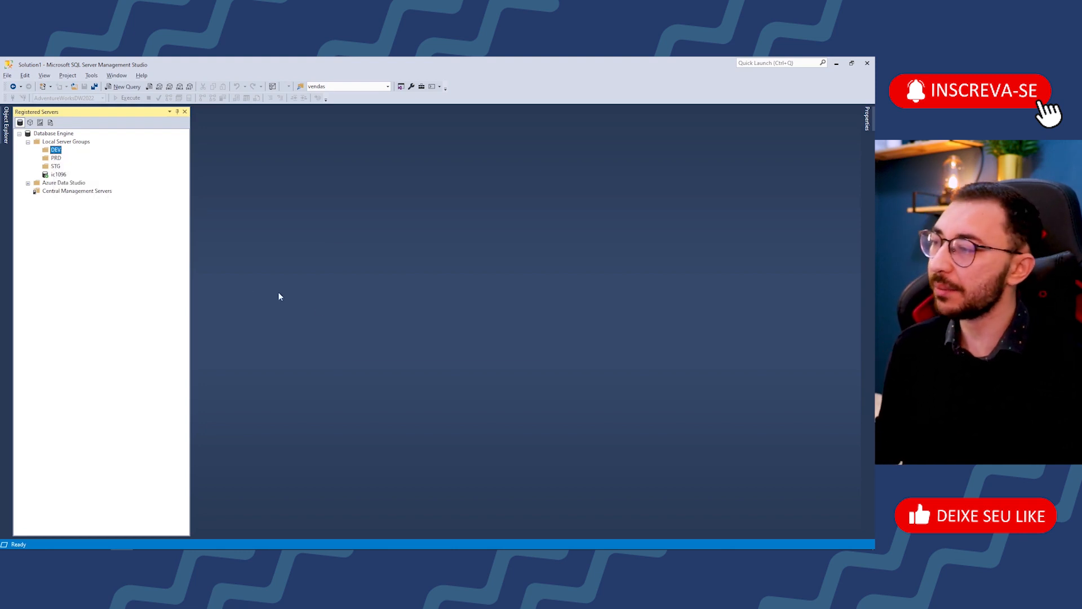
pyautogui.write('0. DEV')
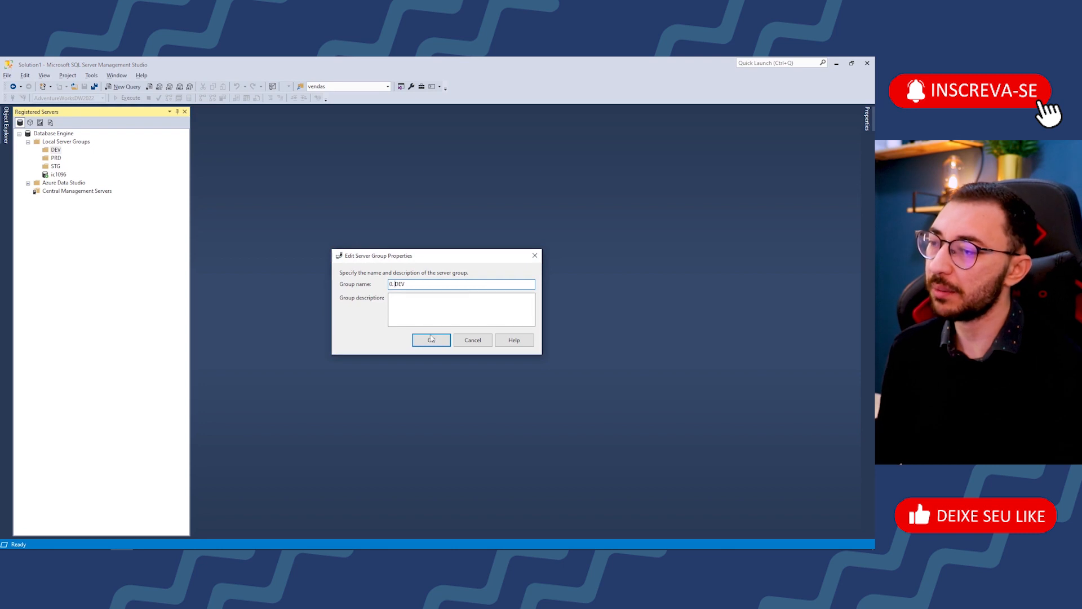
pyautogui.click(431, 340)
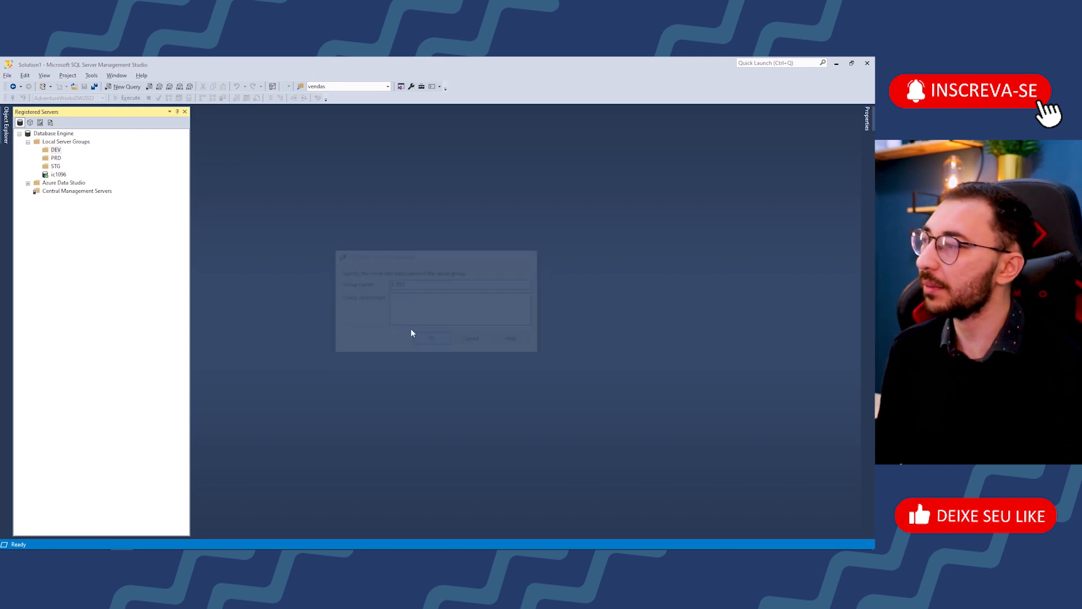
# - Rename the STG server group to "1. STG"
pyautogui.rightClick(55, 166)
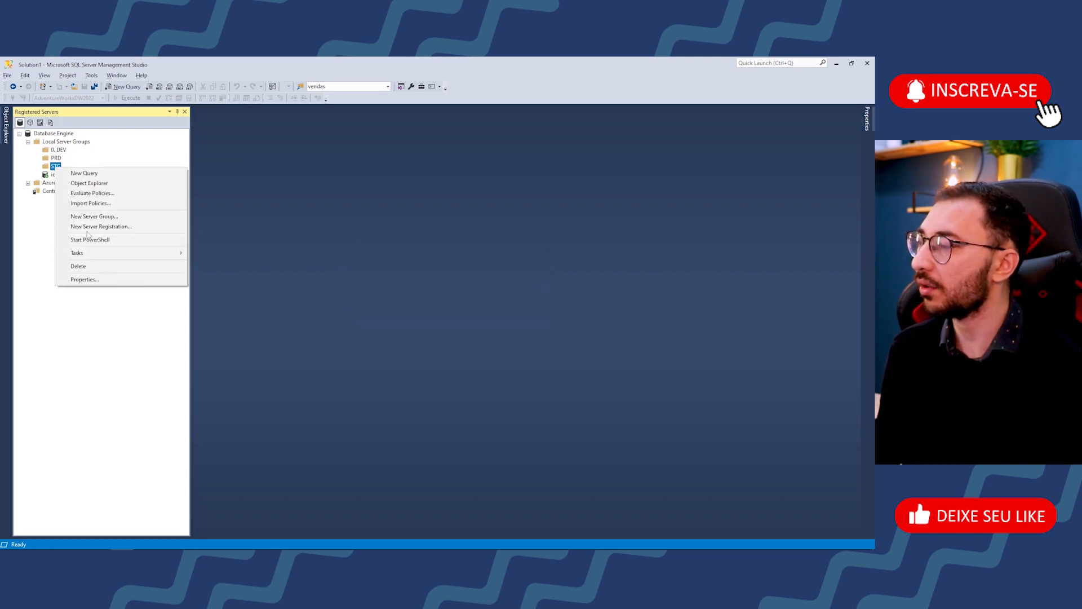
pyautogui.click(129, 280)
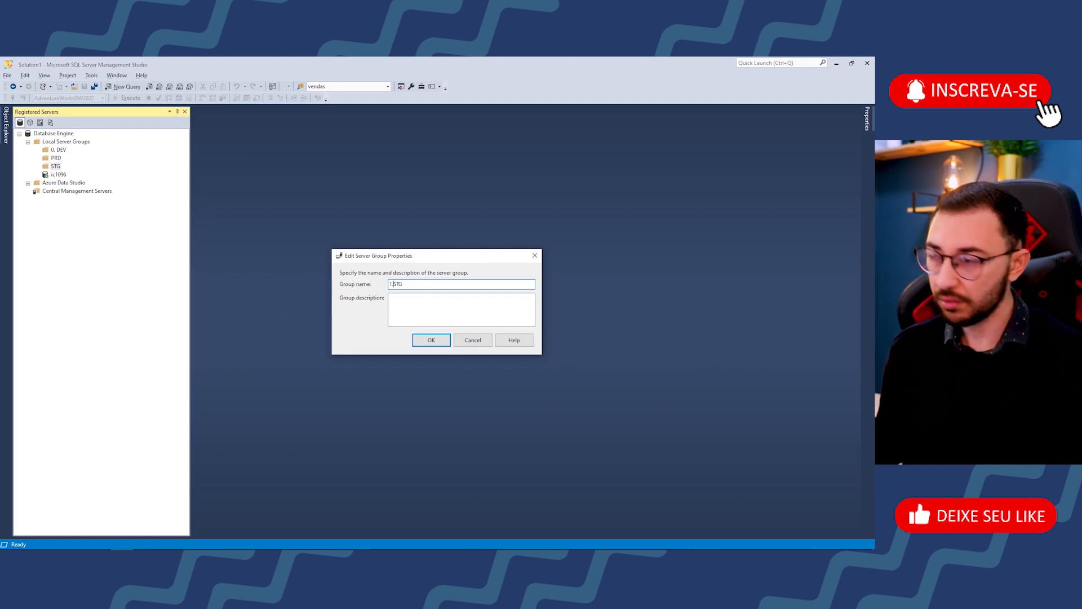
pyautogui.click(432, 340)
# - Rename the PRD server group to "2. PRD"
pyautogui.rightClick(58, 168)
pyautogui.click(129, 278)
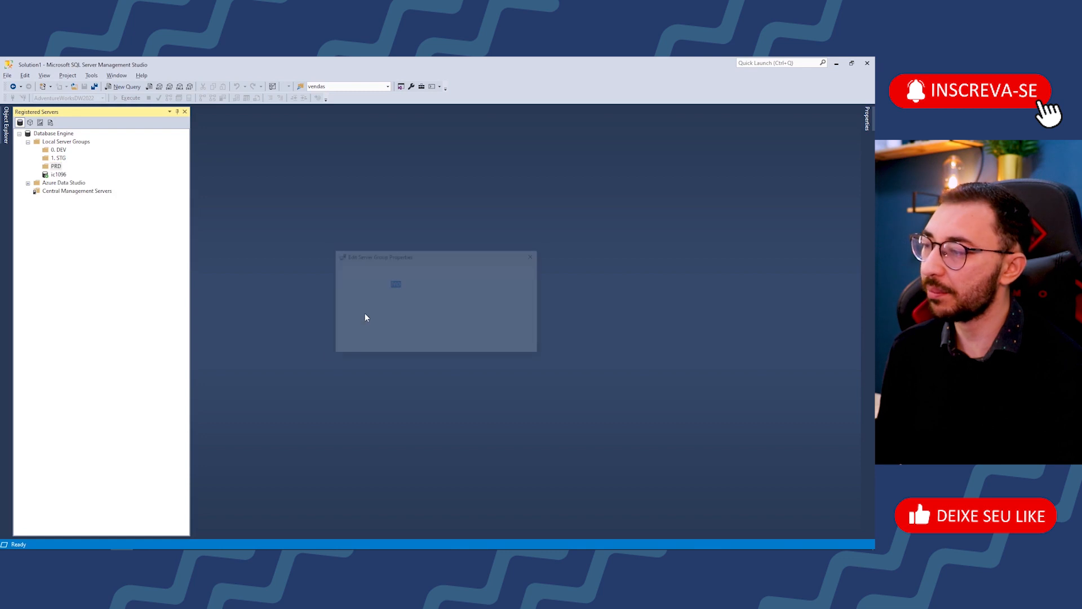
pyautogui.write('2.')
pyautogui.click(430, 340)
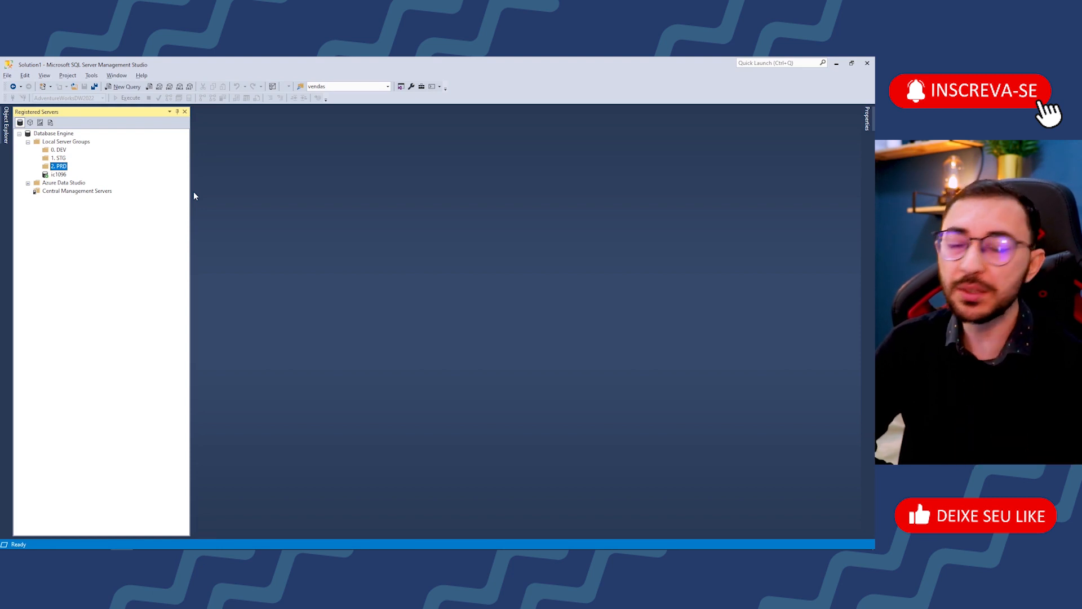
# - Start a new server registration in the "0. DEV" group and choose IC1096 as the server name
pyautogui.rightClick(62, 151)
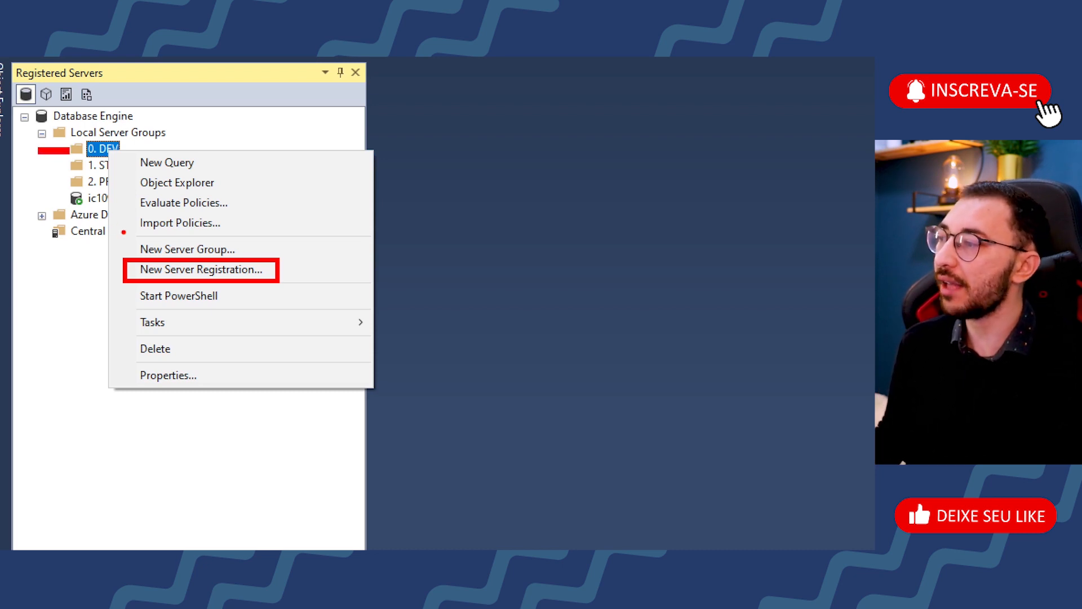
pyautogui.rightClick(95, 149)
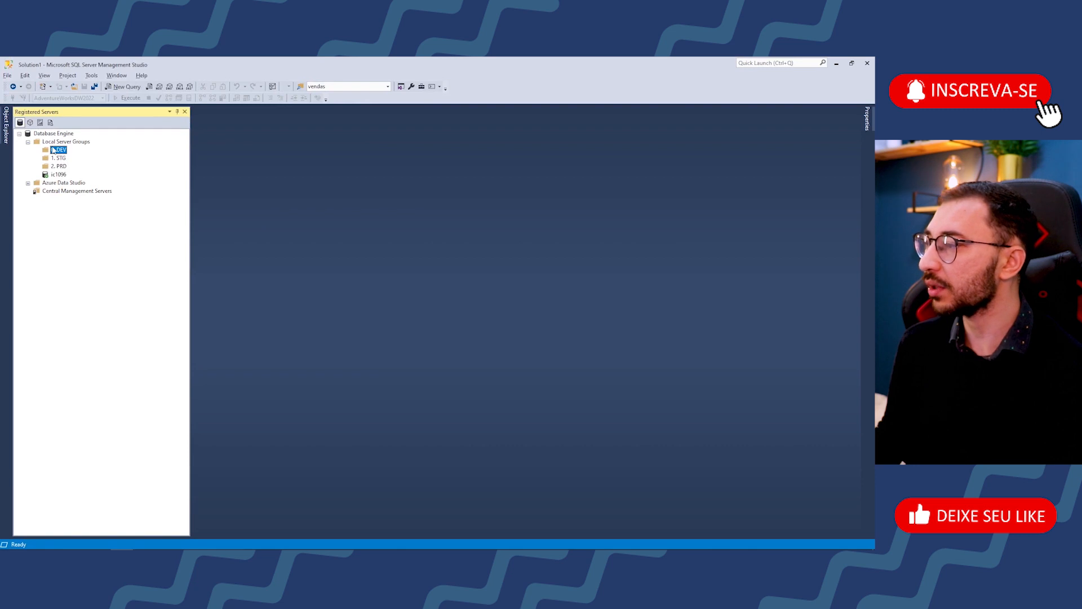
pyautogui.click(113, 205)
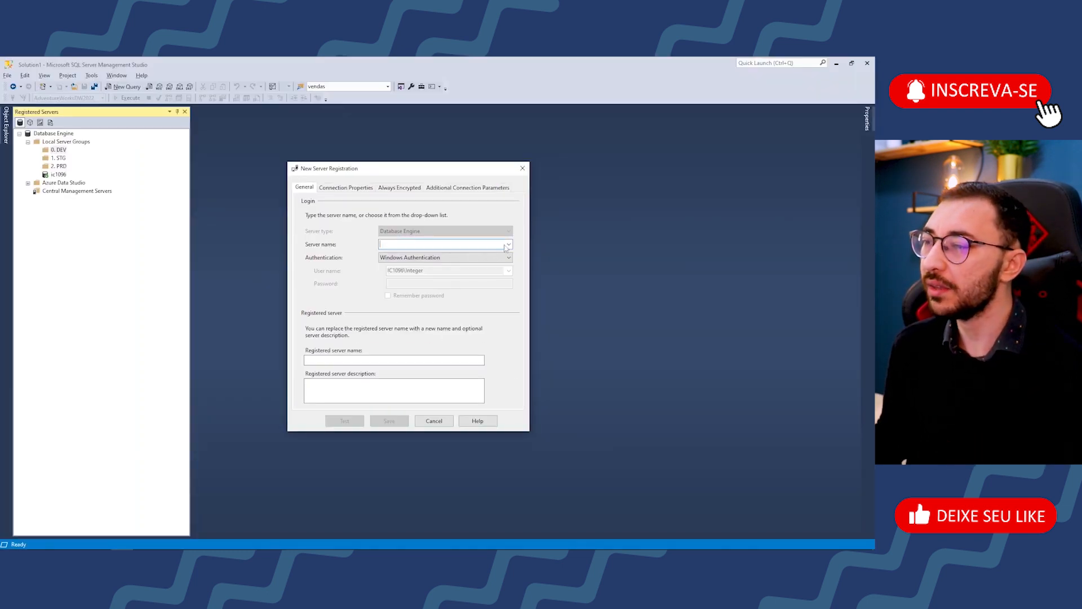
pyautogui.click(508, 245)
pyautogui.click(440, 268)
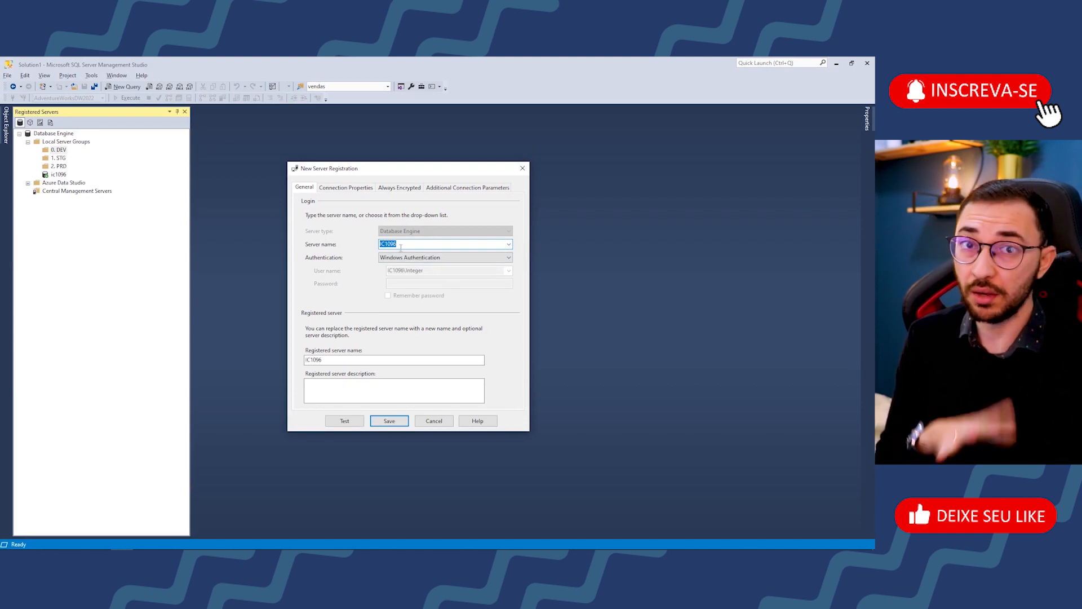
# - Switch the registration to SQL Server Authentication to view its login fields, and set it back to Windows Authentication
pyautogui.click(456, 259)
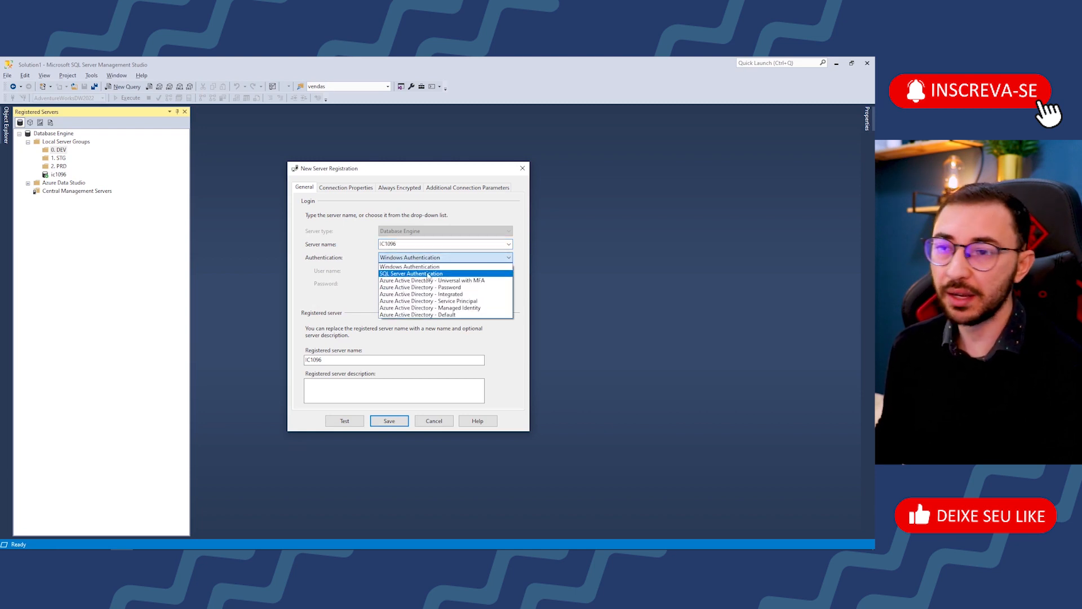
pyautogui.click(429, 275)
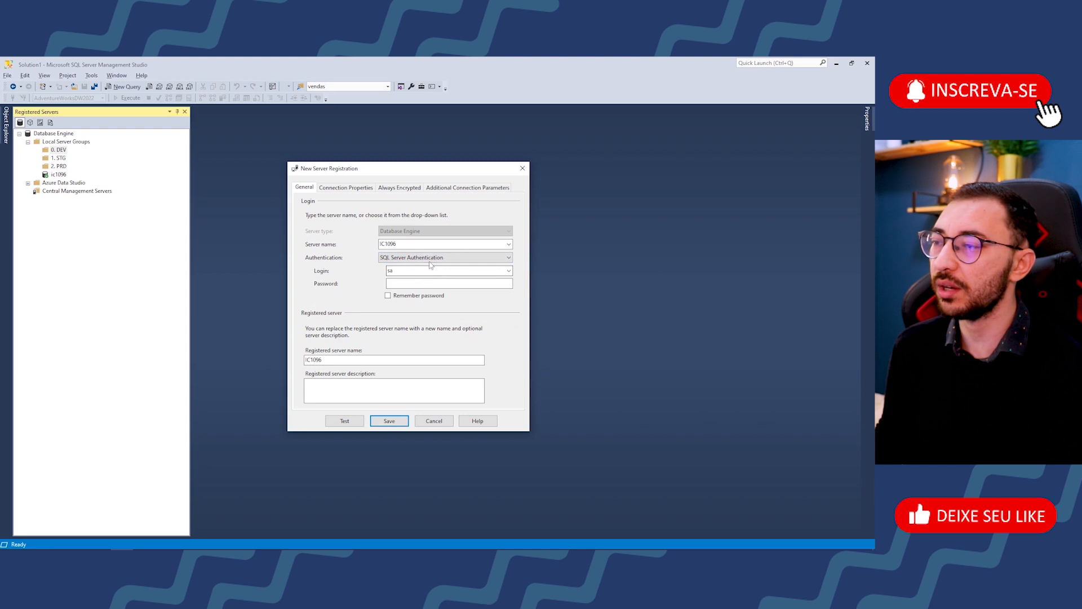
pyautogui.click(430, 261)
pyautogui.click(432, 266)
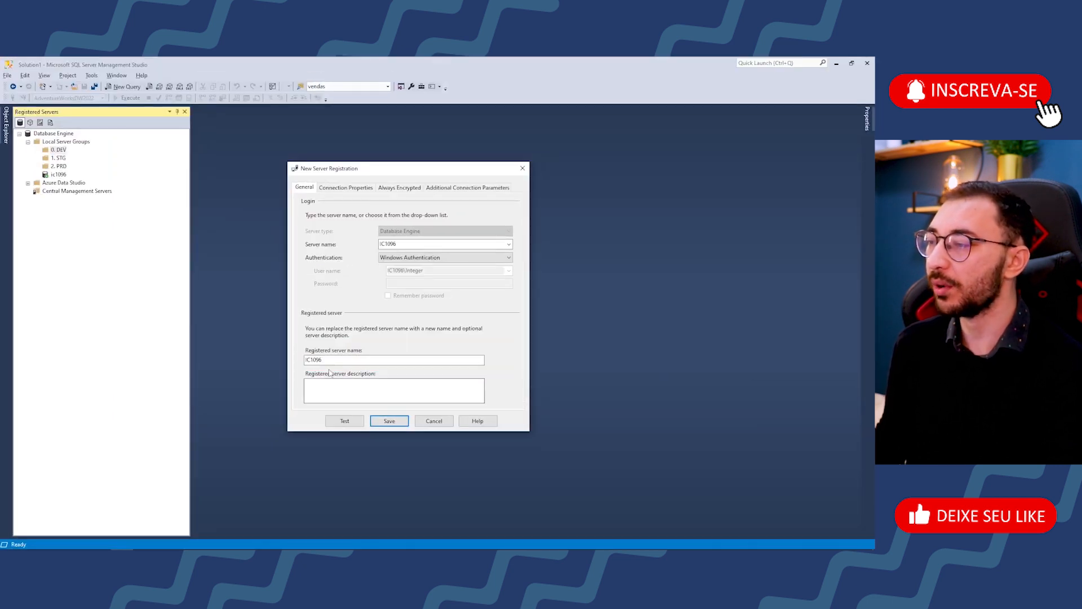
# - Set the registered server name to "srv-dev-001" and test the connection
pyautogui.moveTo(332, 329); pyautogui.dragTo(260, 333)
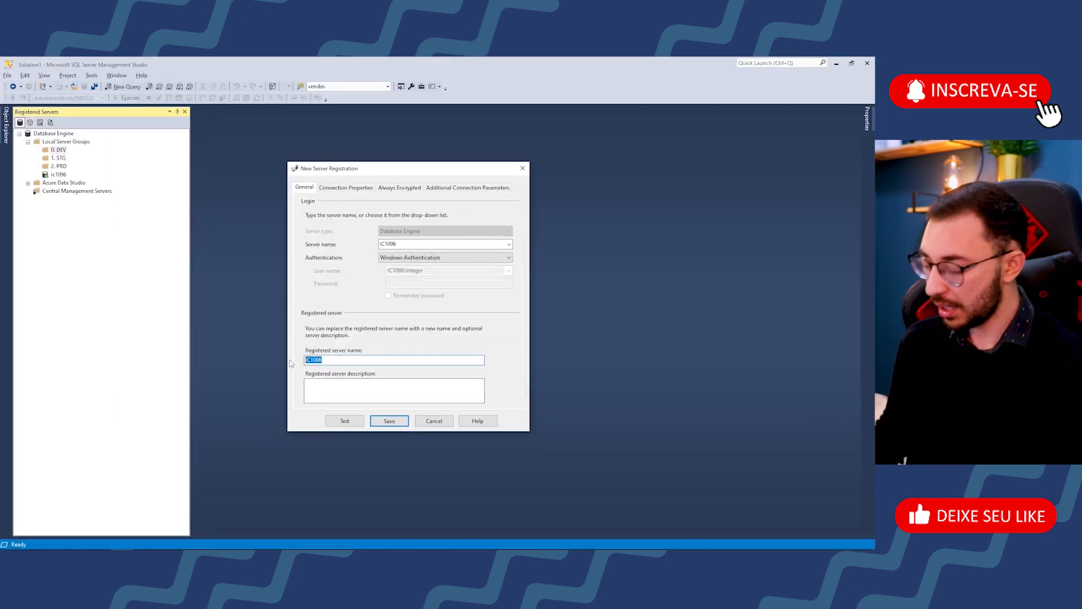
pyautogui.press('capslock')
pyautogui.write('srv')
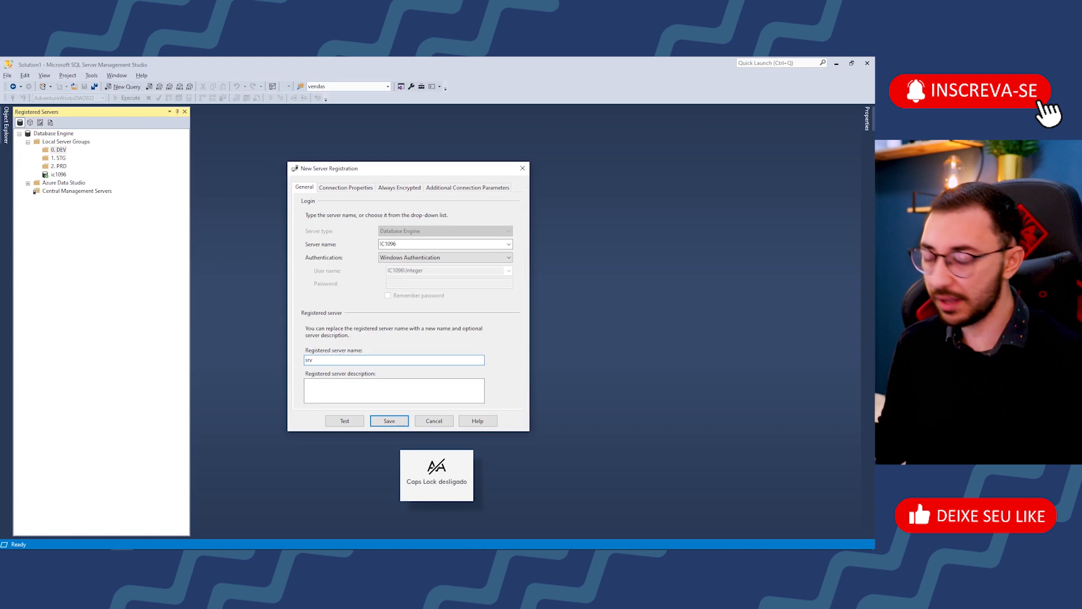
pyautogui.write('-dev-001')
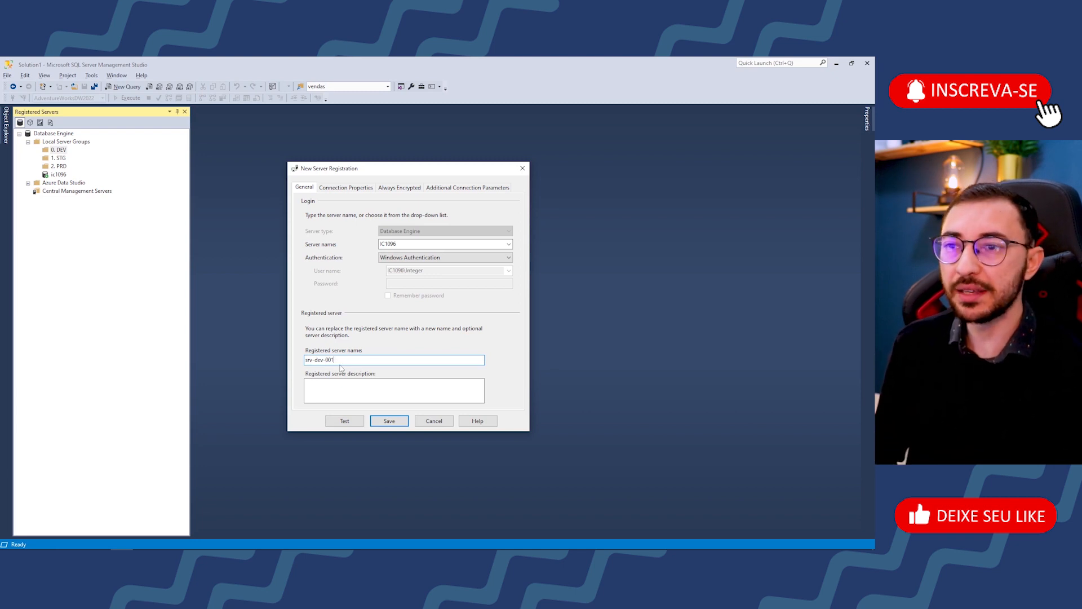
pyautogui.click(348, 383)
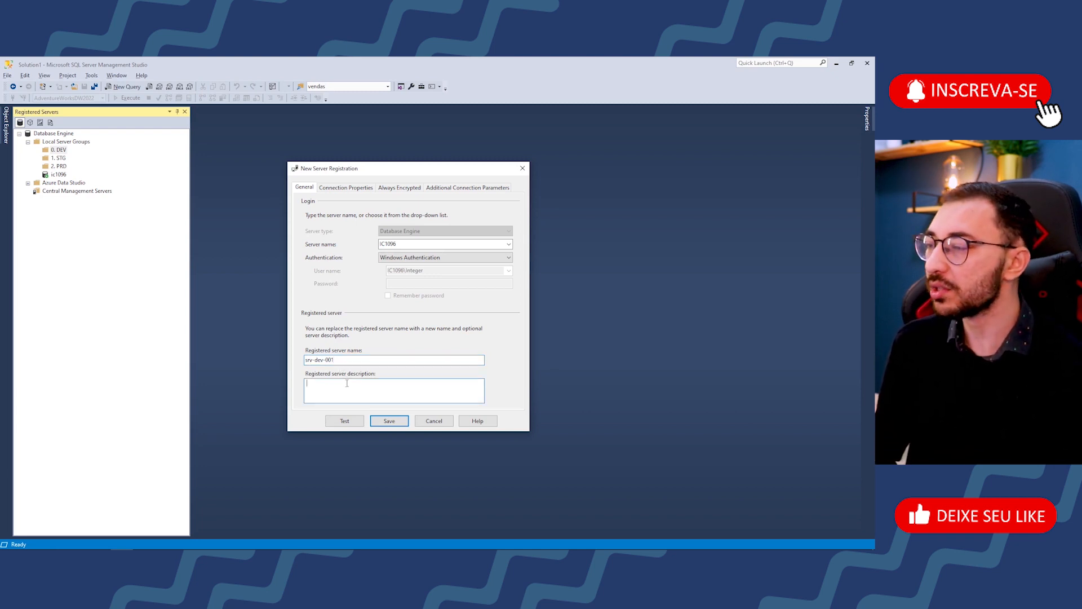
pyautogui.click(344, 421)
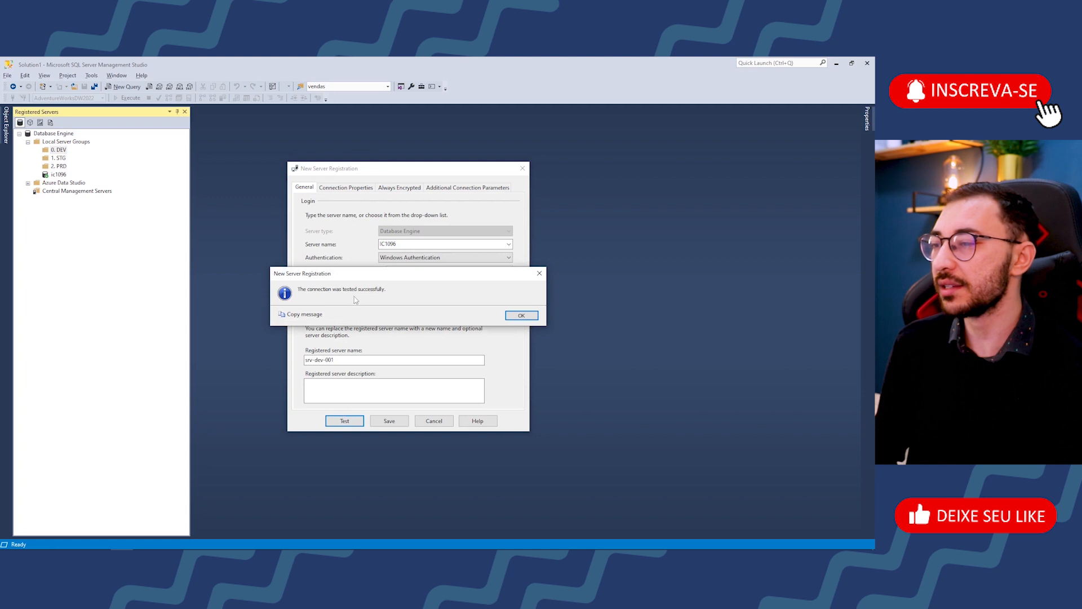
pyautogui.click(522, 315)
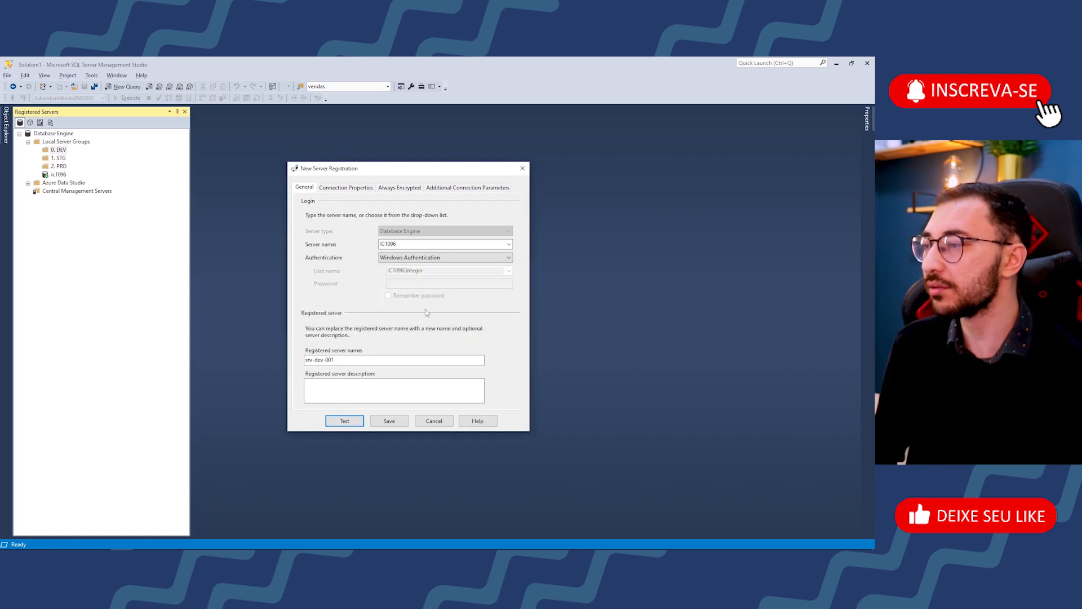
# - In the connection properties, browse the server's databases and choose AdventureWorks2022 as the database to connect to
pyautogui.click(353, 190)
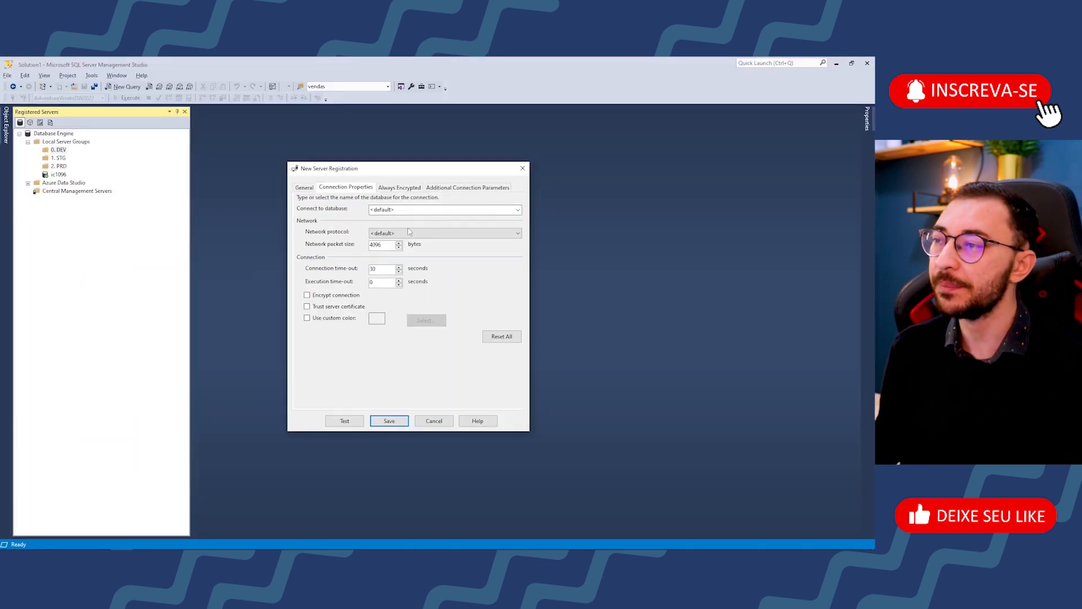
pyautogui.click(519, 210)
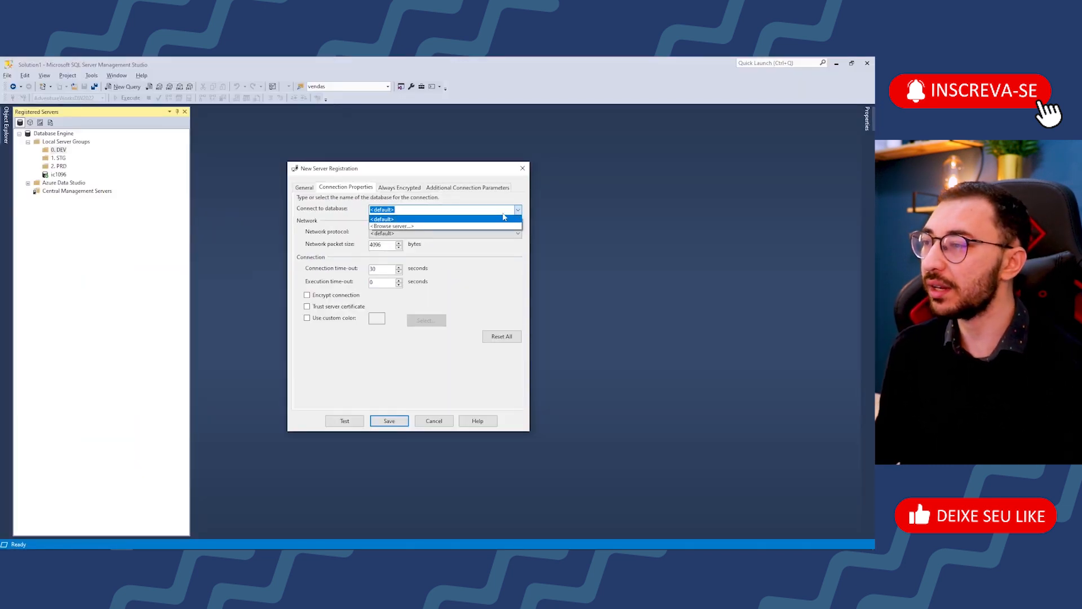
pyautogui.click(442, 226)
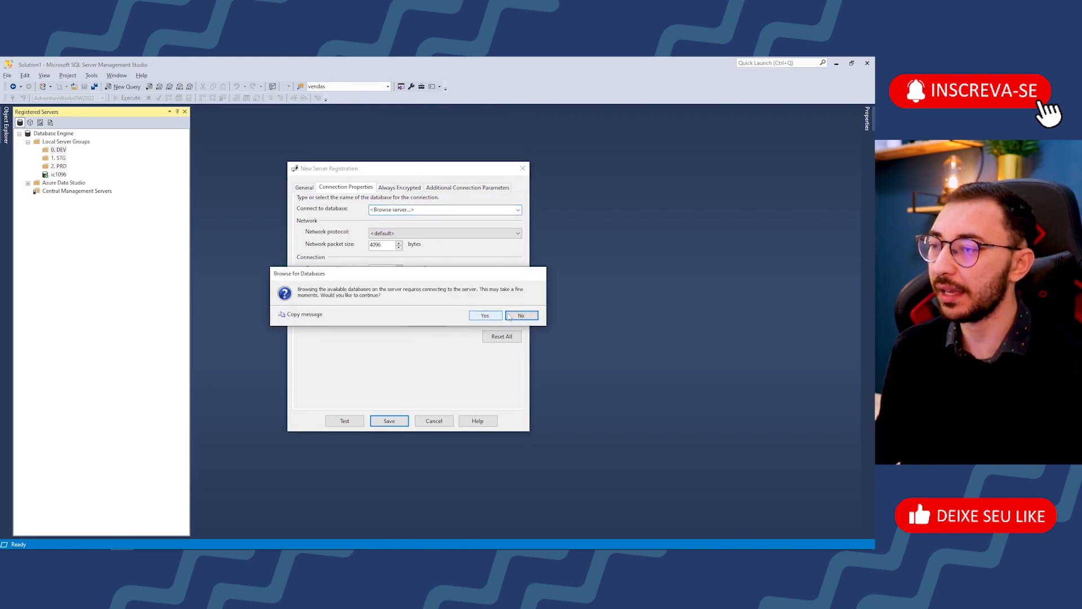
pyautogui.click(502, 316)
pyautogui.click(518, 210)
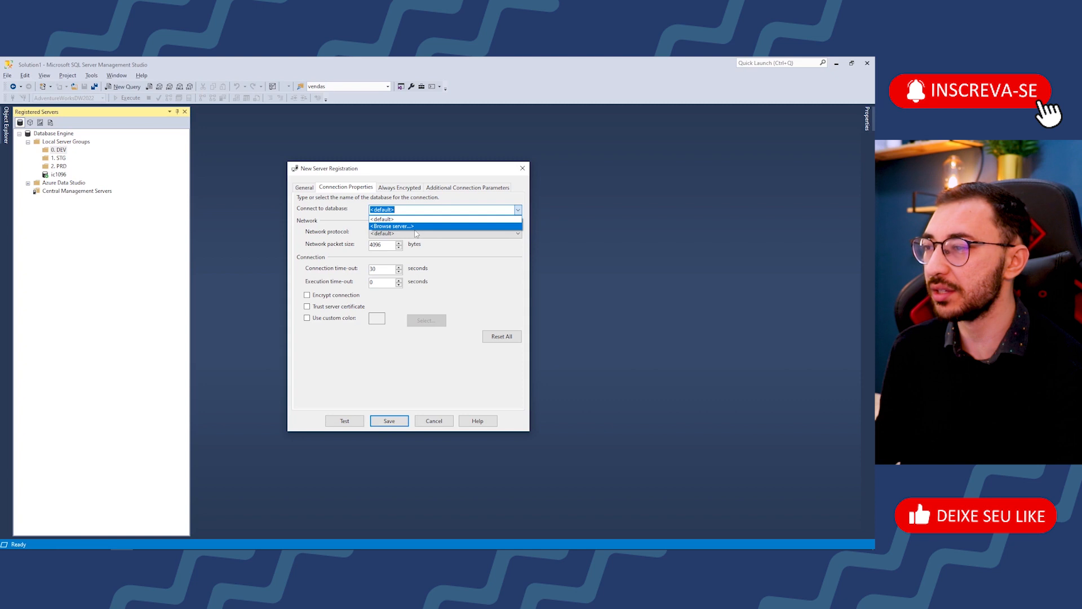
pyautogui.click(393, 227)
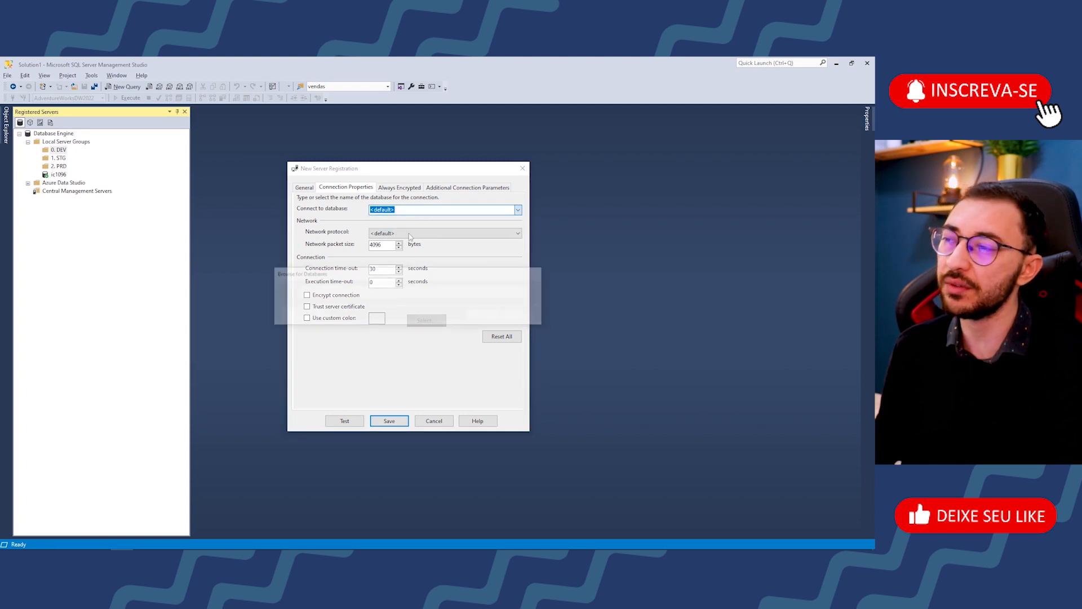
pyautogui.click(479, 314)
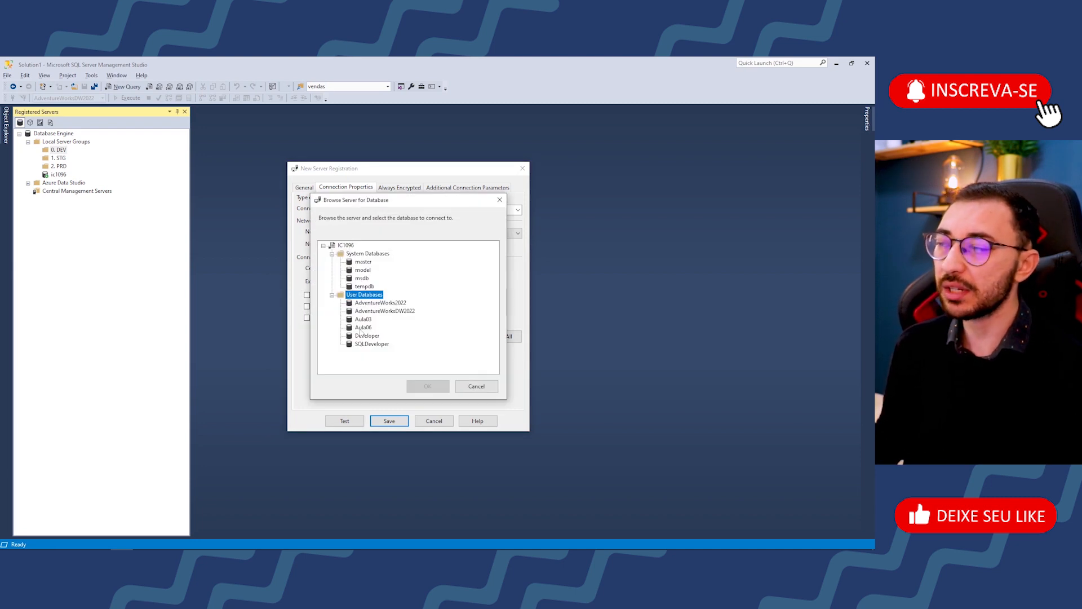
pyautogui.click(348, 247)
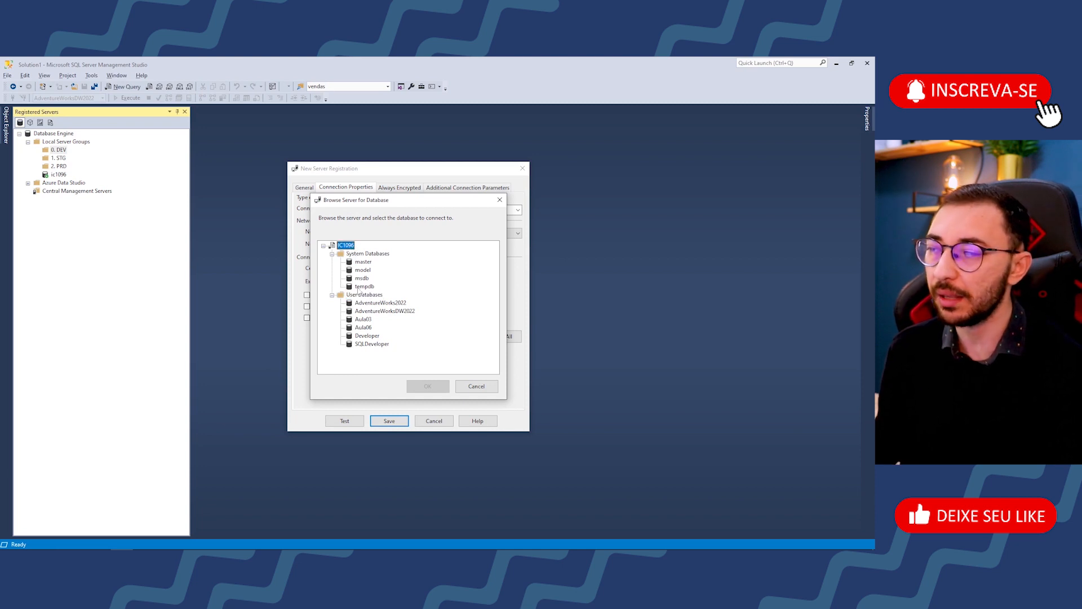
pyautogui.click(402, 303)
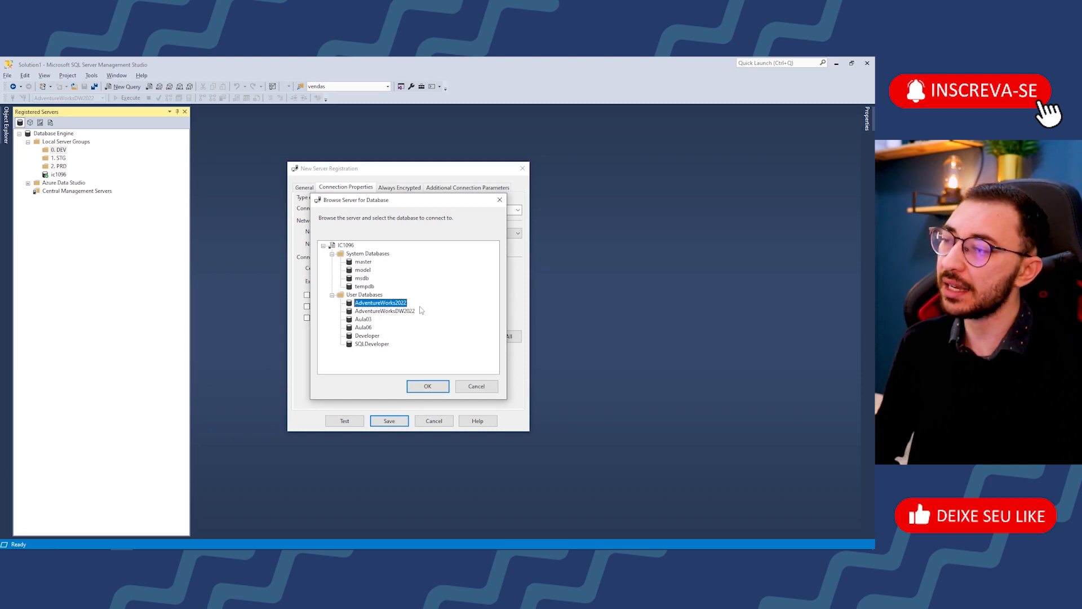
pyautogui.click(431, 388)
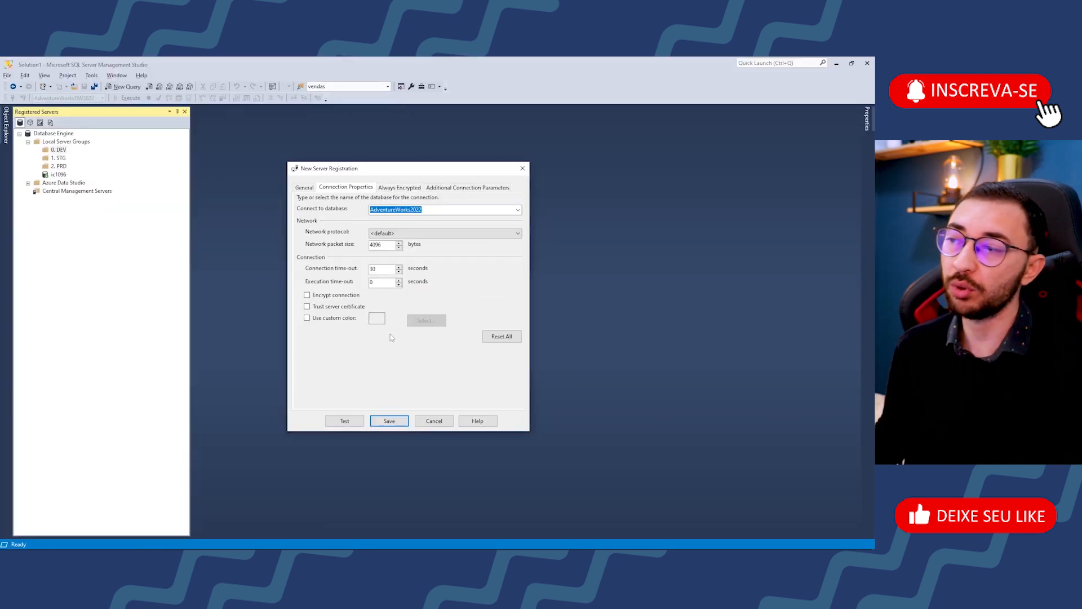
# - Enable a custom color for the connection, accept the preselected color, and save the server registration
pyautogui.click(342, 320)
pyautogui.click(421, 323)
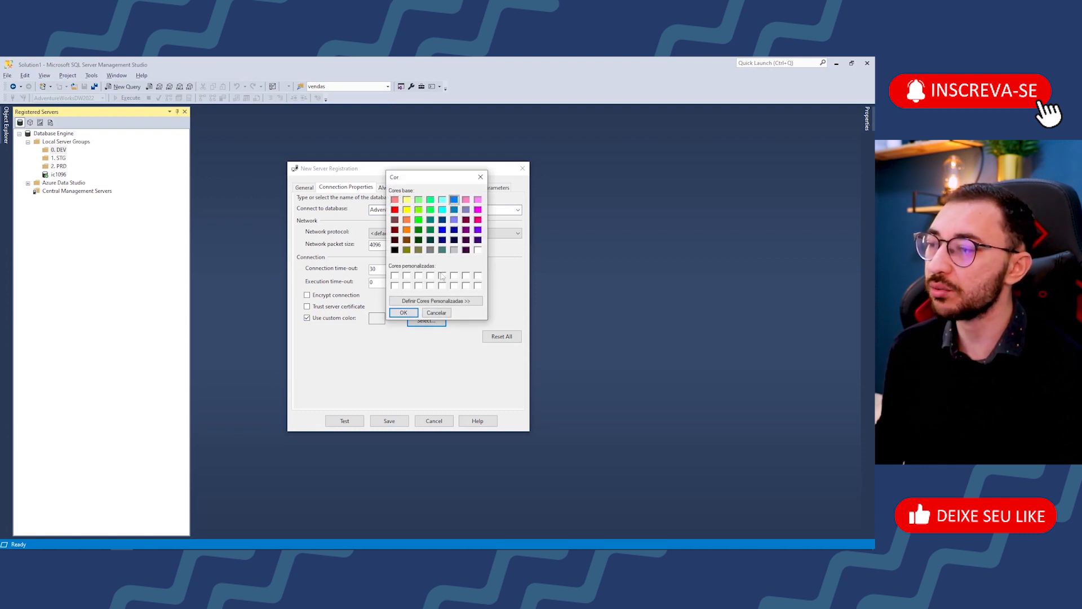
pyautogui.click(403, 313)
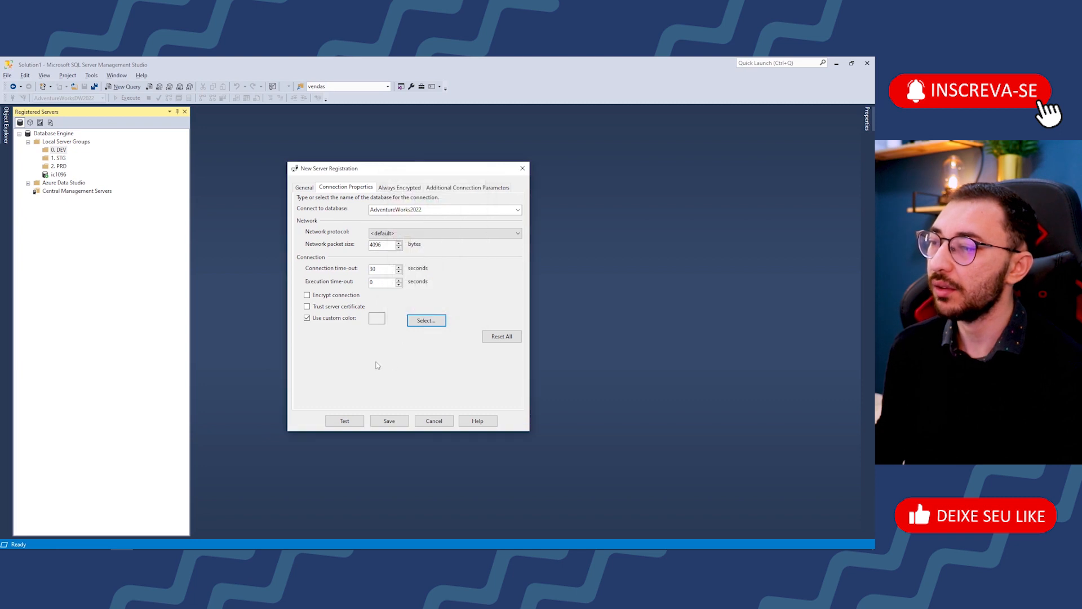
pyautogui.click(383, 422)
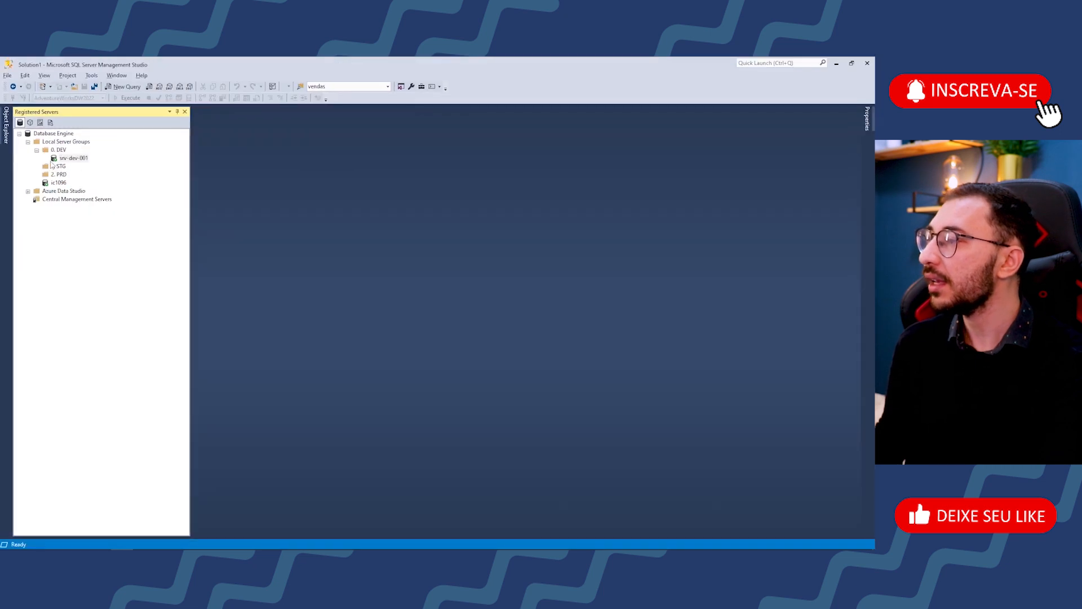
# - Open a new query on the registered server srv-dev-001 and check its connection status and active database
pyautogui.click(66, 160)
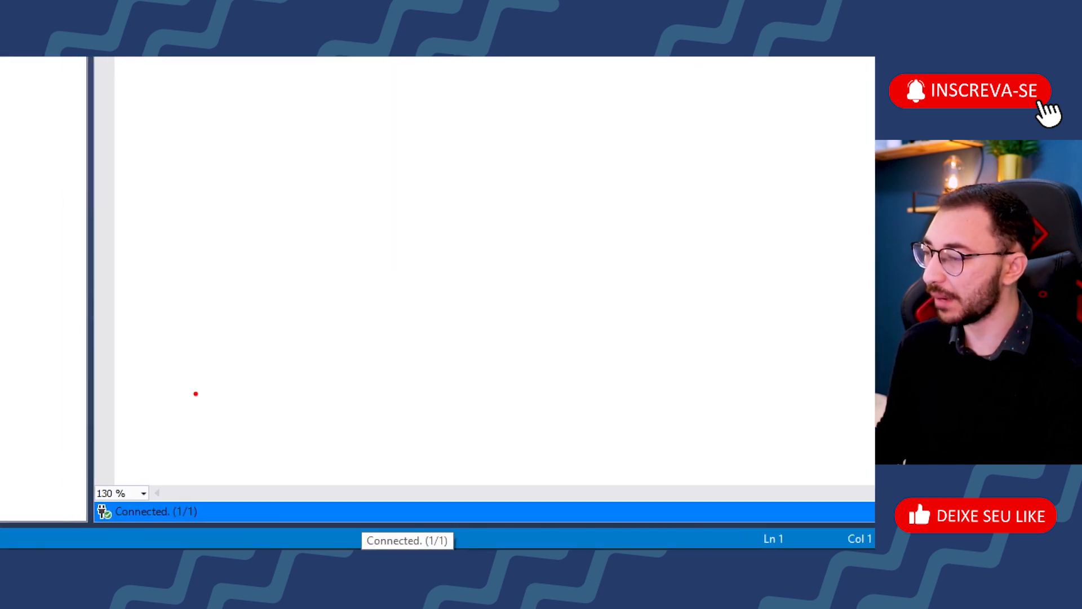
pyautogui.moveTo(257, 402); pyautogui.dragTo(248, 488)
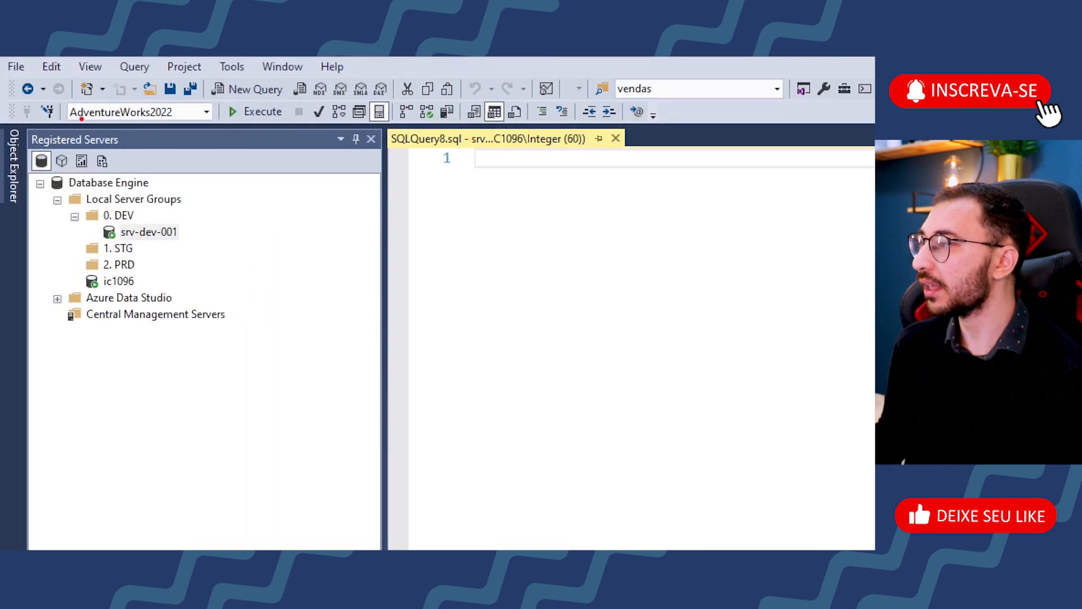
pyautogui.moveTo(61, 95); pyautogui.dragTo(220, 128)
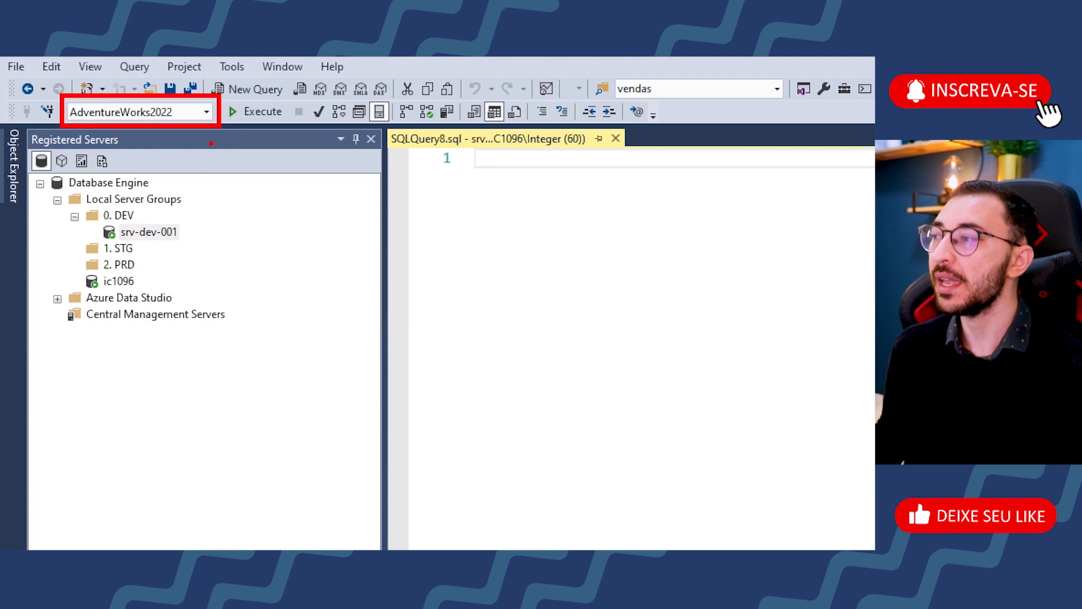
# - Start a new server registration in the 0. DEV group for server IC1096 with the registered name "srv-dev-dw"
pyautogui.click(121, 217)
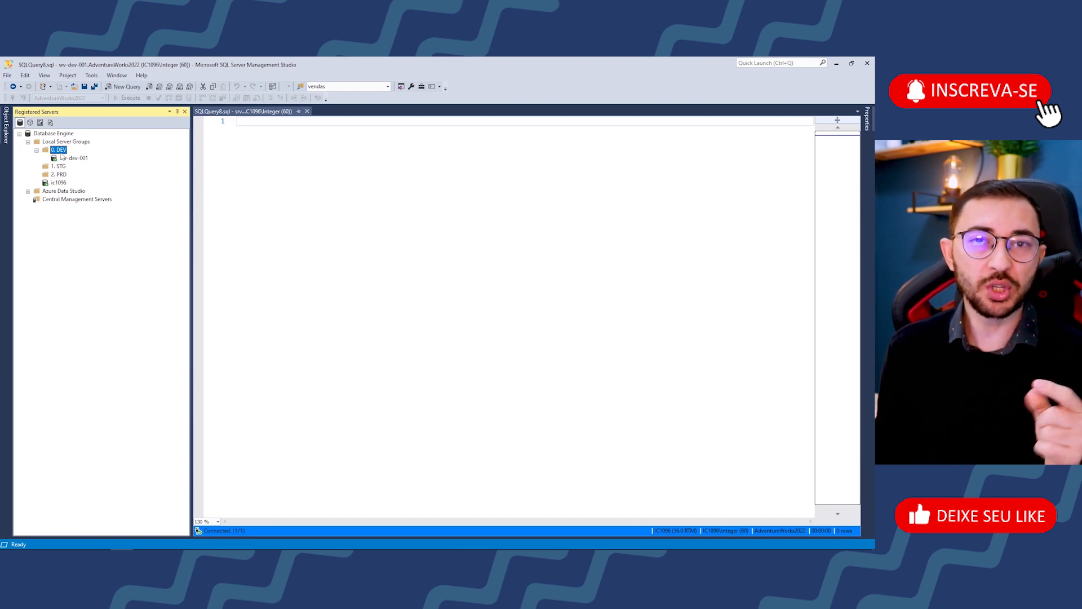
pyautogui.rightClick(61, 152)
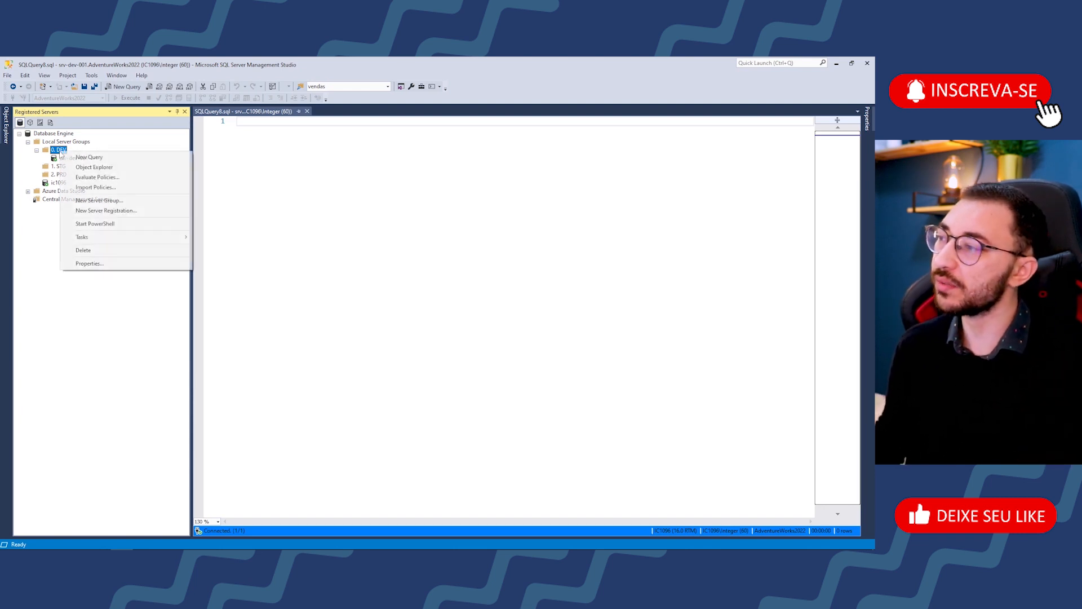
pyautogui.click(104, 211)
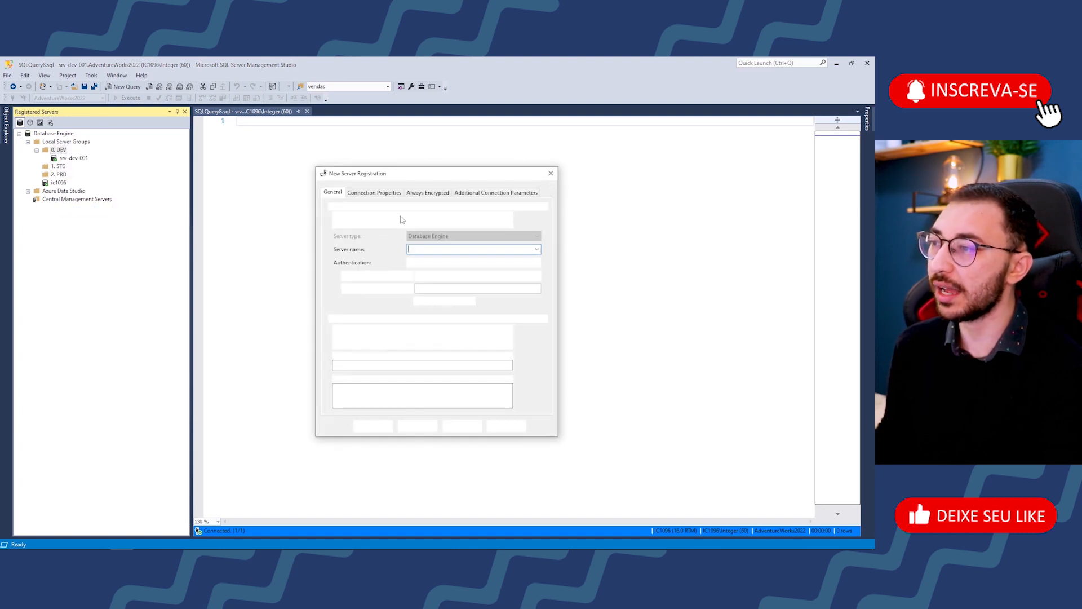
pyautogui.click(536, 250)
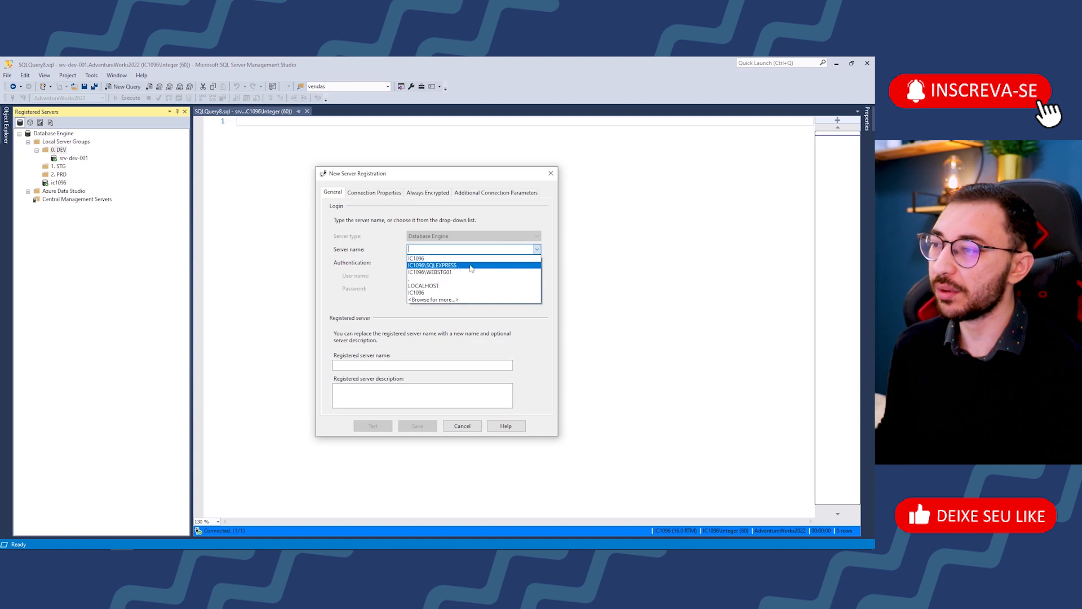
pyautogui.click(437, 259)
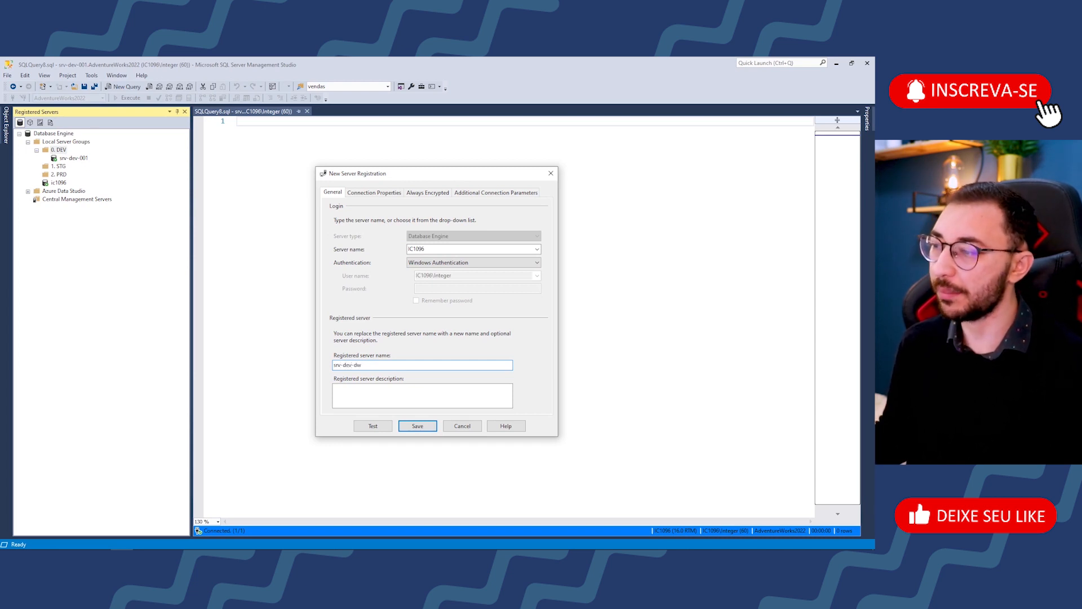
# - In the connection properties, browse the server's databases and choose AdventureWorksDW2022 as the database to connect to
pyautogui.click(360, 193)
pyautogui.click(547, 215)
pyautogui.click(440, 232)
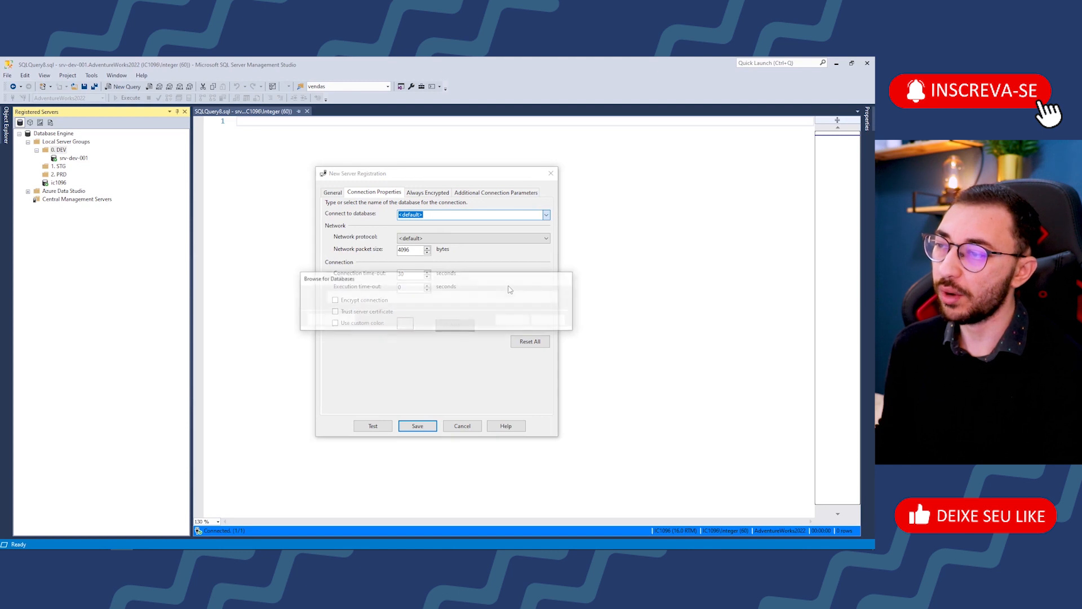
pyautogui.click(515, 316)
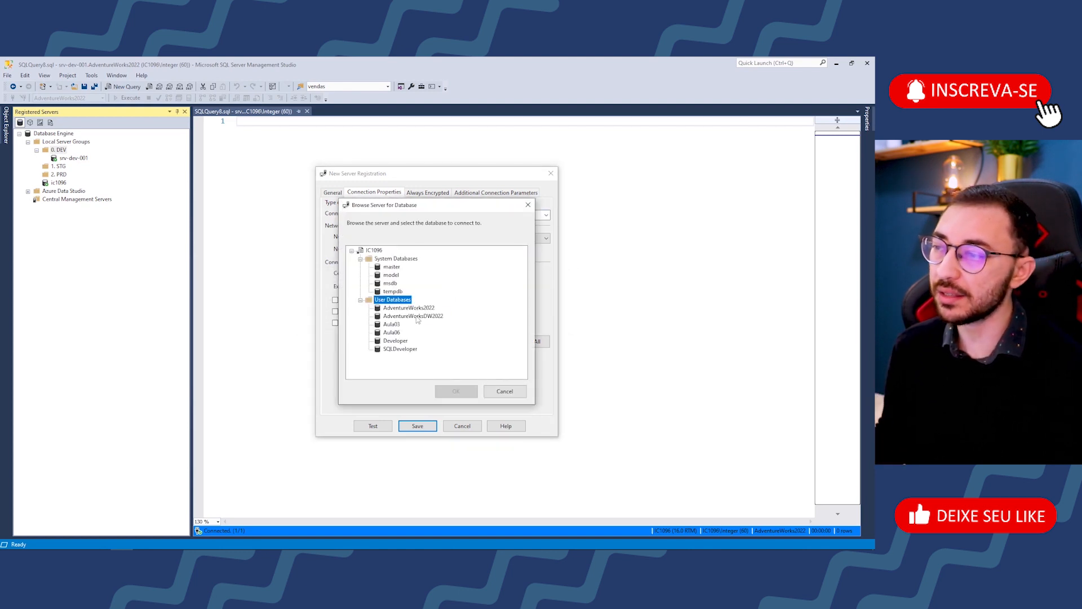
pyautogui.doubleClick(417, 317)
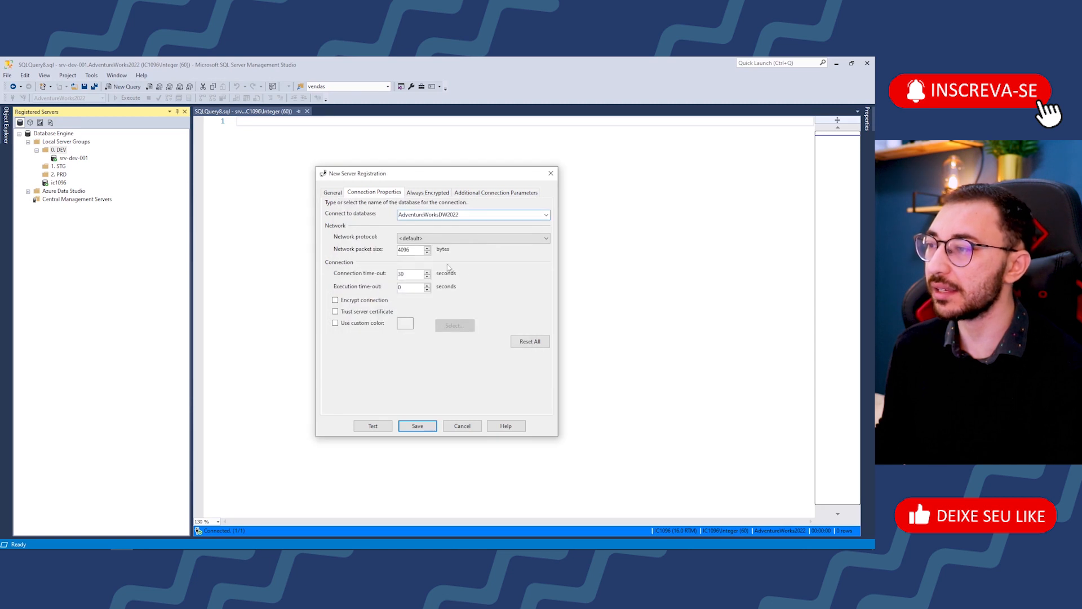
# - Enable a custom cyan color for the connection and save the server registration
pyautogui.click(335, 323)
pyautogui.click(454, 325)
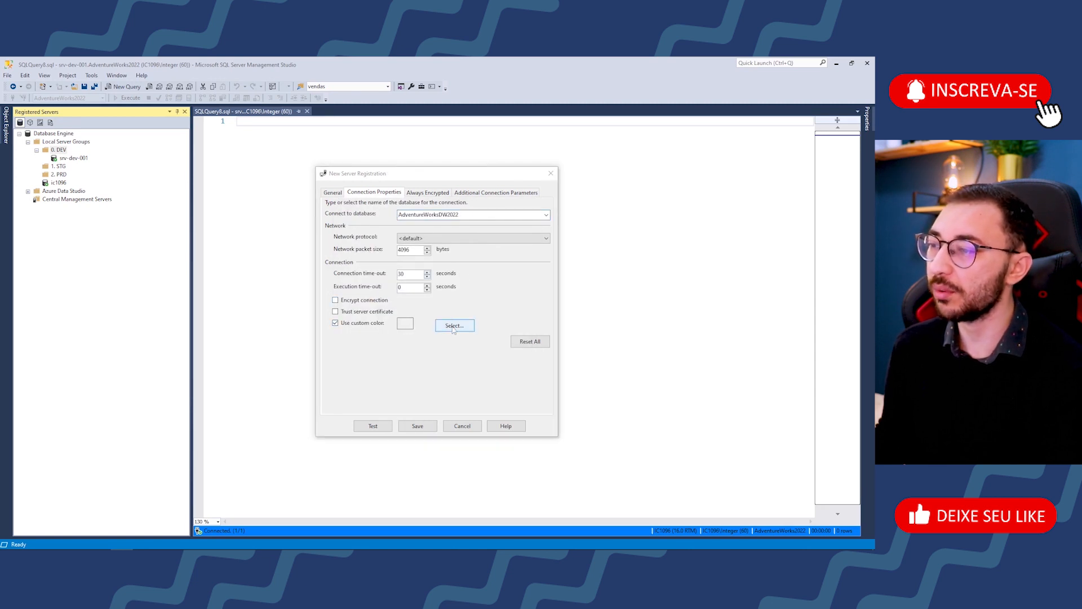
pyautogui.click(443, 211)
pyautogui.click(404, 313)
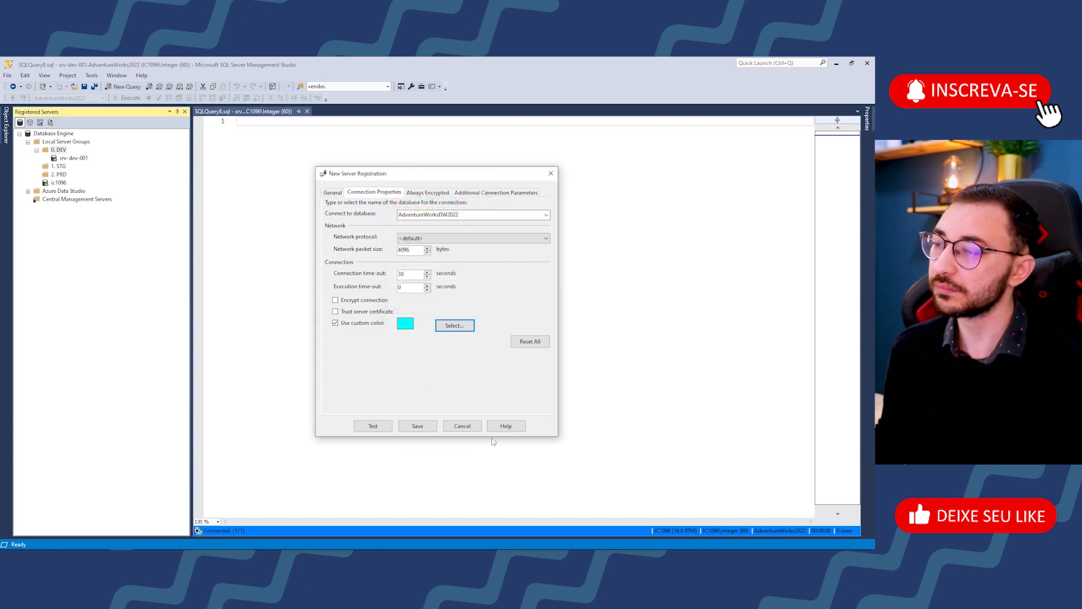
pyautogui.click(416, 426)
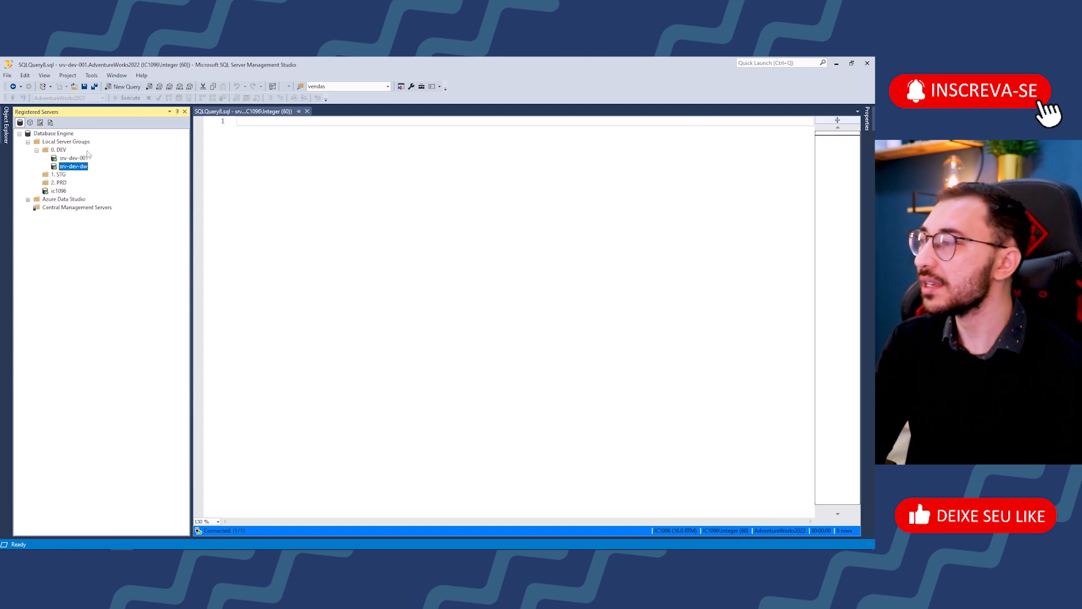
# - Open a new query on srv-dev-dw and execute "USE AdventureWorks2022" followed by "go" on the second line
pyautogui.click(121, 89)
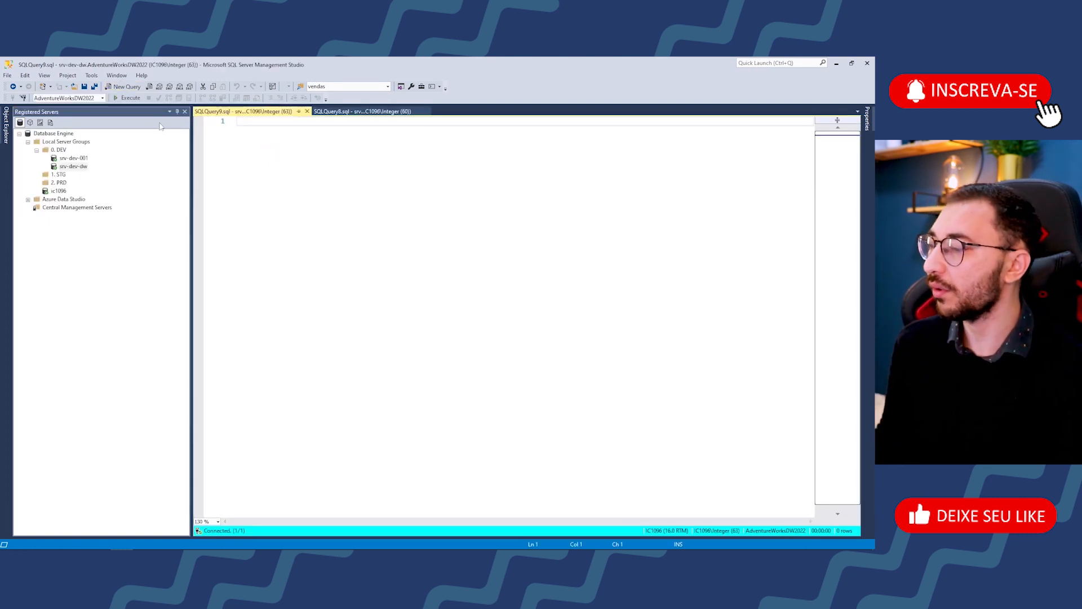
pyautogui.click(70, 99)
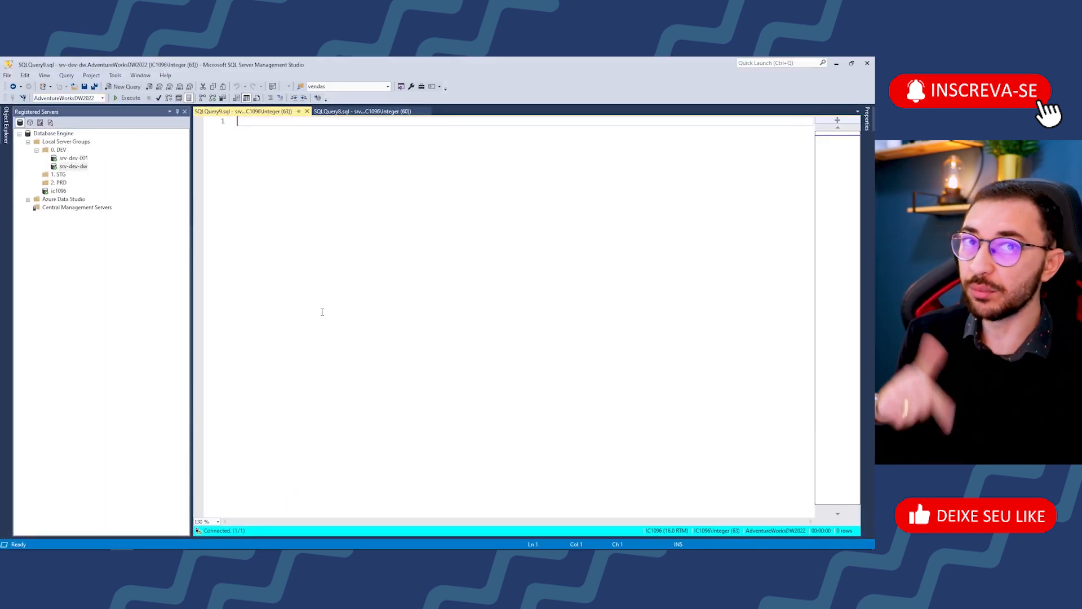
pyautogui.write('US')
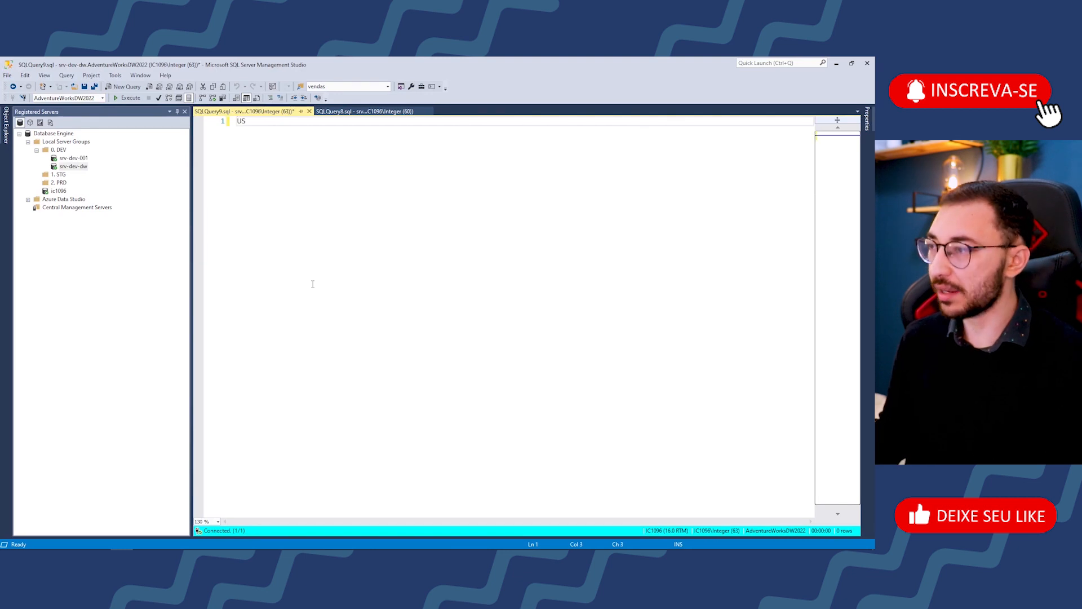
pyautogui.write('E')
pyautogui.press('capslock')
pyautogui.write('Ad')
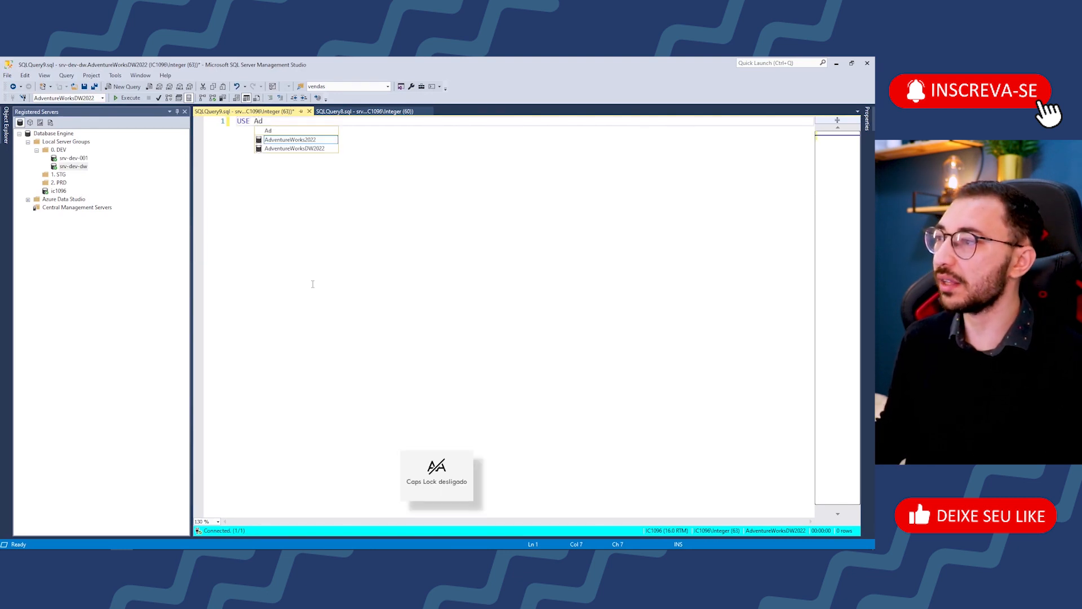
pyautogui.press('Tab')
pyautogui.press('Return')
pyautogui.write('g')
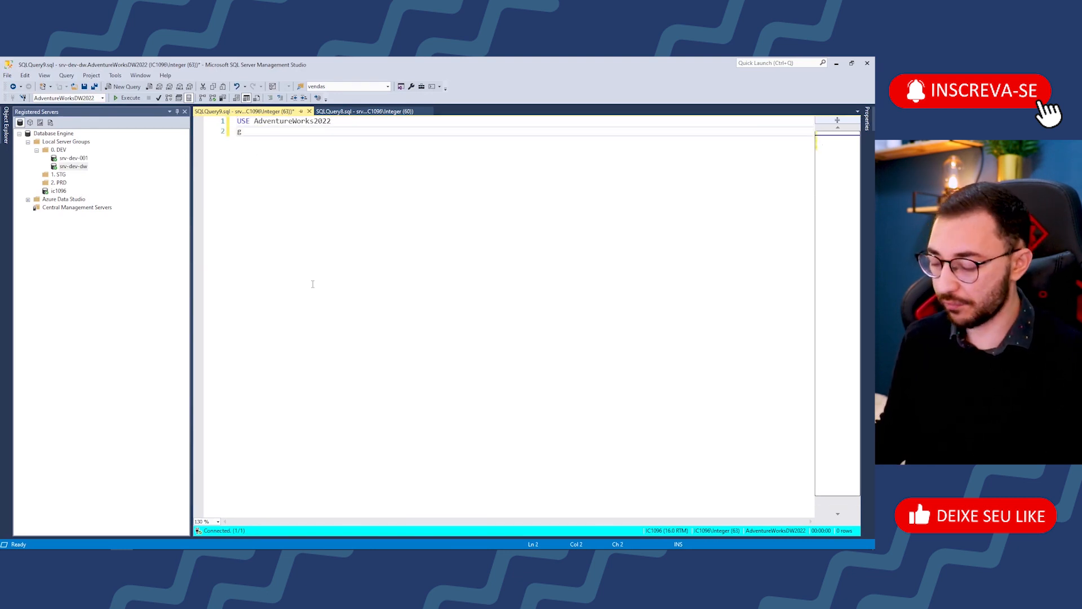
pyautogui.write('o')
pyautogui.press('F5')
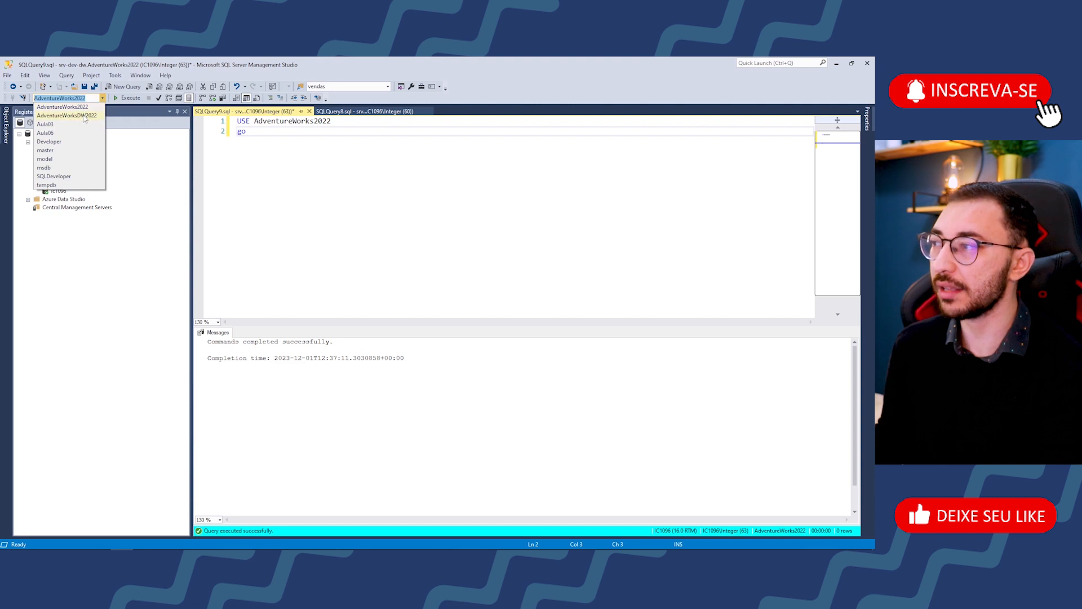
# - Switch the query's active database to AdventureWorksDW2022, then execute the USE AdventureWorks2022 script again
pyautogui.click(84, 115)
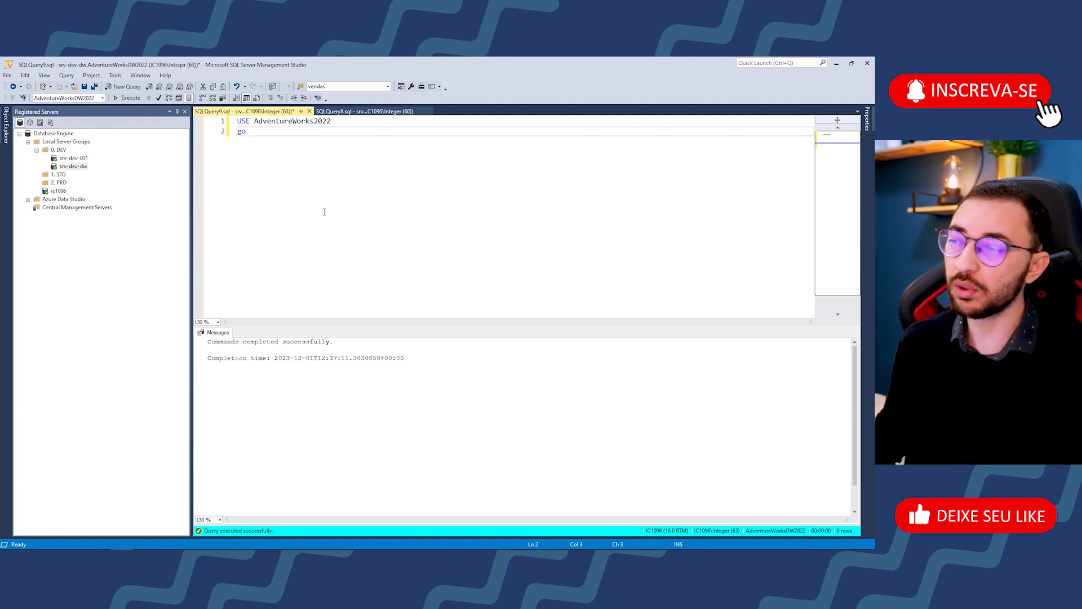
pyautogui.doubleClick(317, 122)
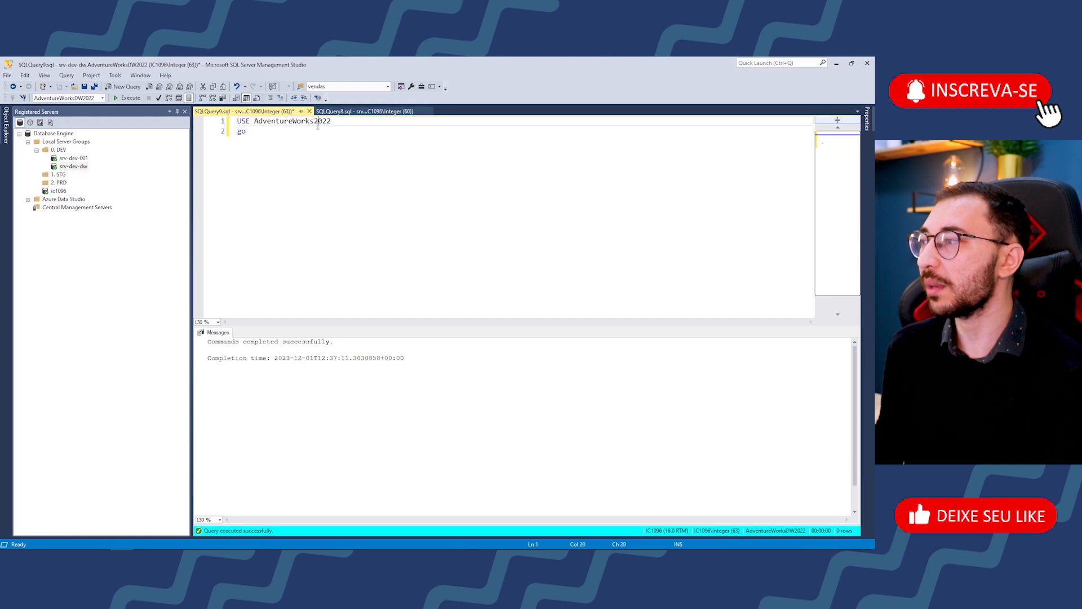
pyautogui.click(318, 132)
pyautogui.press('F5')
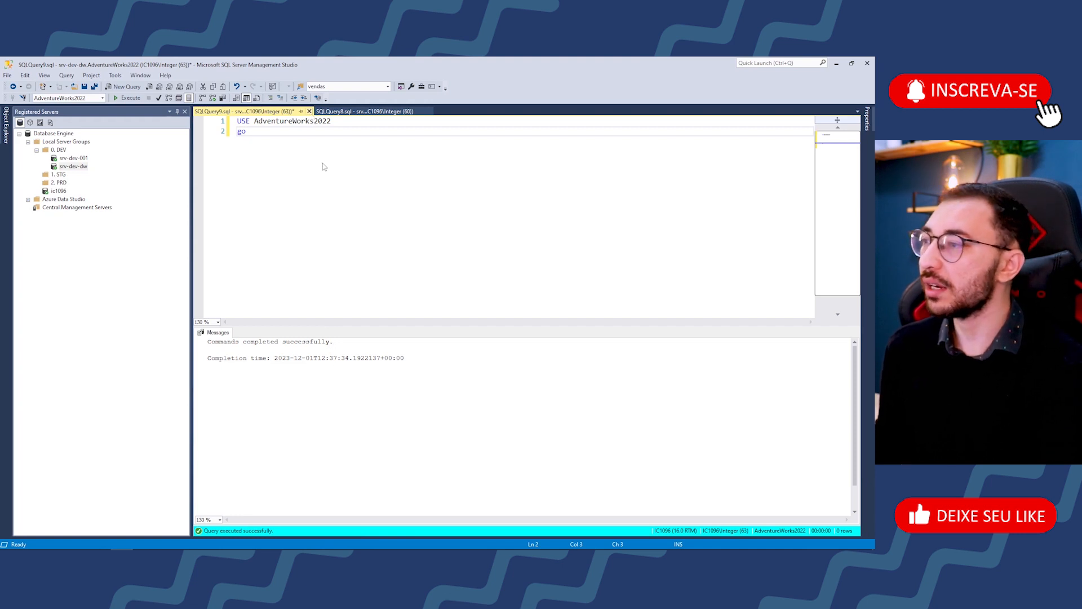
# - Close the srv-dev-dw query without saving its changes
pyautogui.hotkey('ctrl', 'F4')
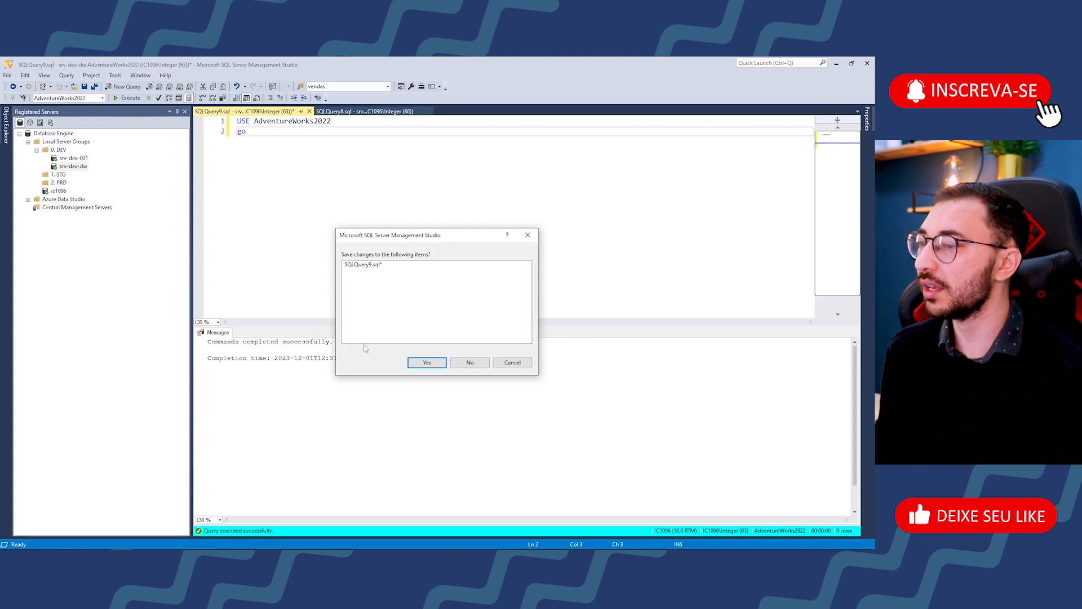
pyautogui.click(469, 363)
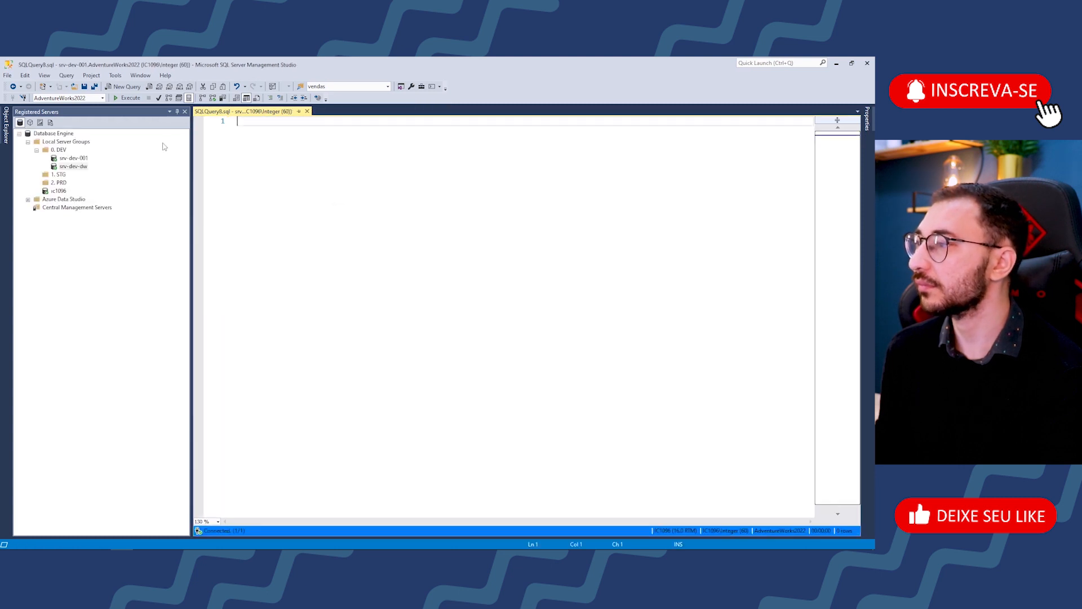
# - Start a new server registration in the 1. STG group for server IC1096\WEBSTG01 with the registered name "srv-stg-001"
pyautogui.rightClick(58, 175)
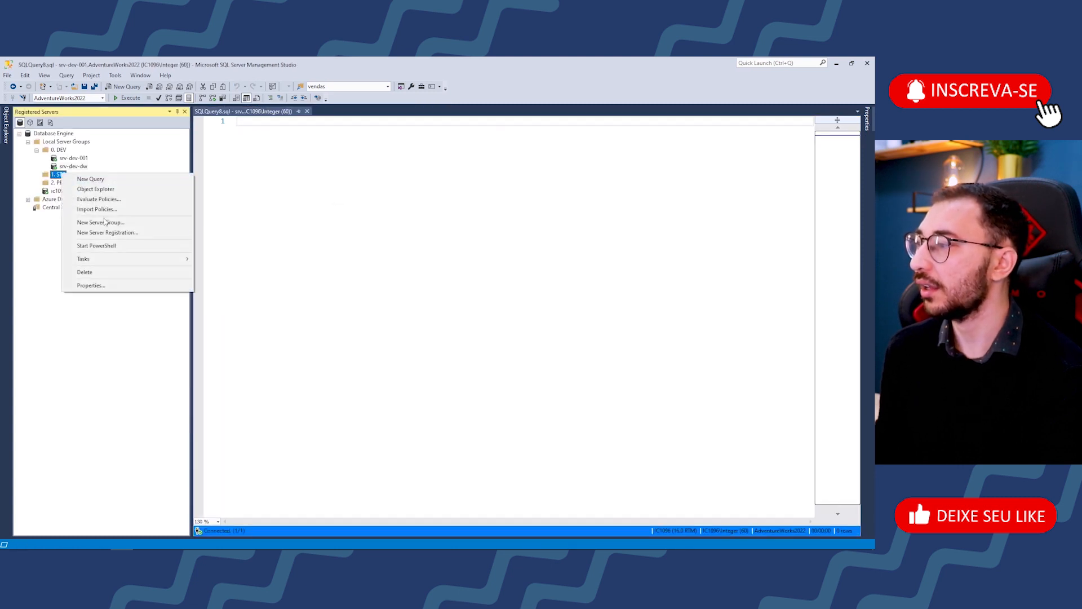
pyautogui.click(103, 236)
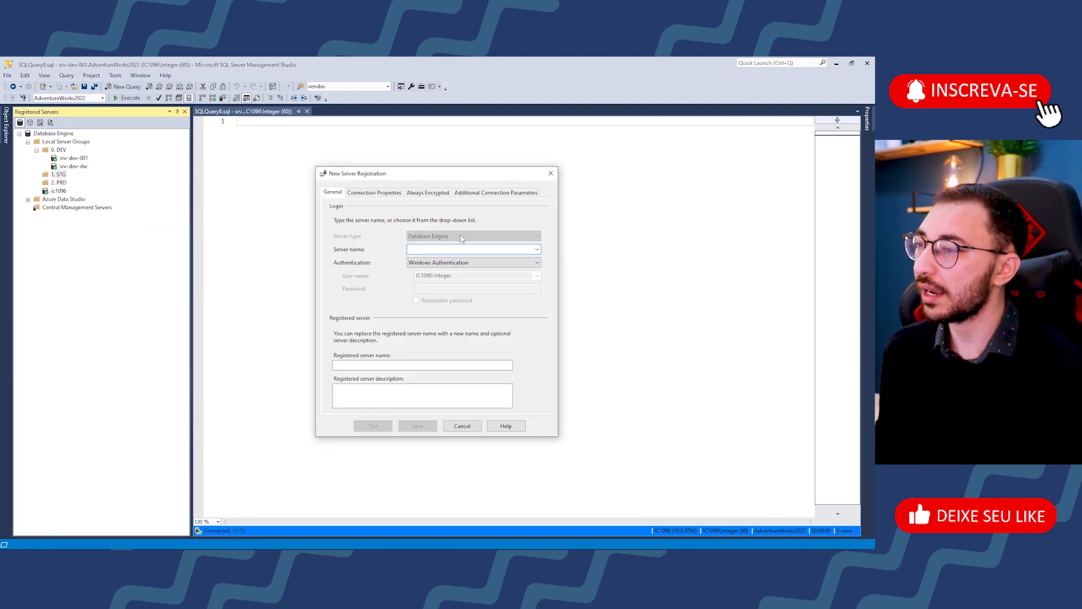
pyautogui.click(538, 249)
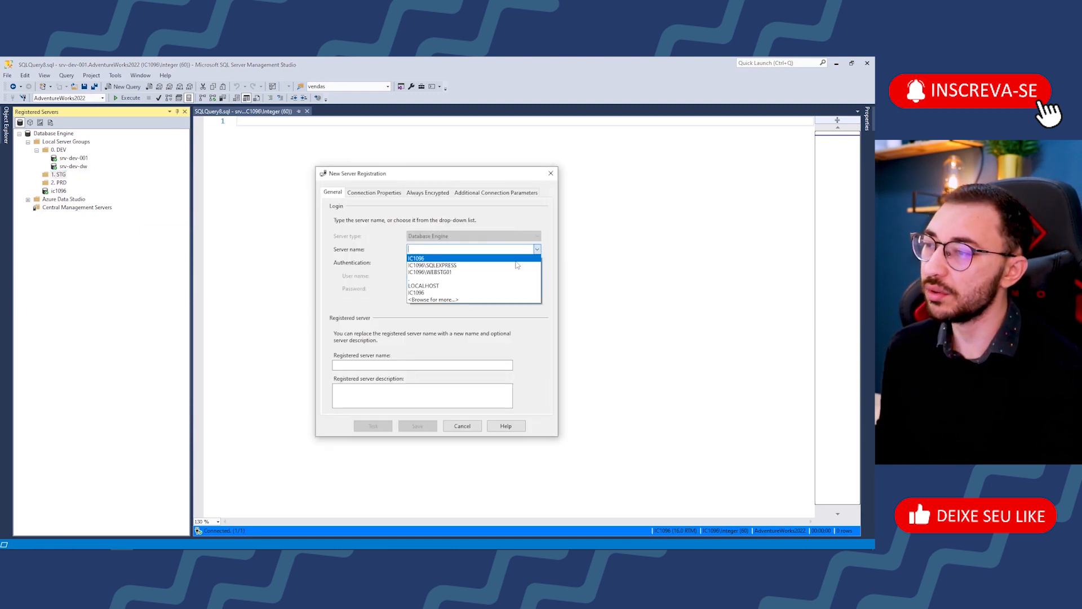
pyautogui.click(459, 277)
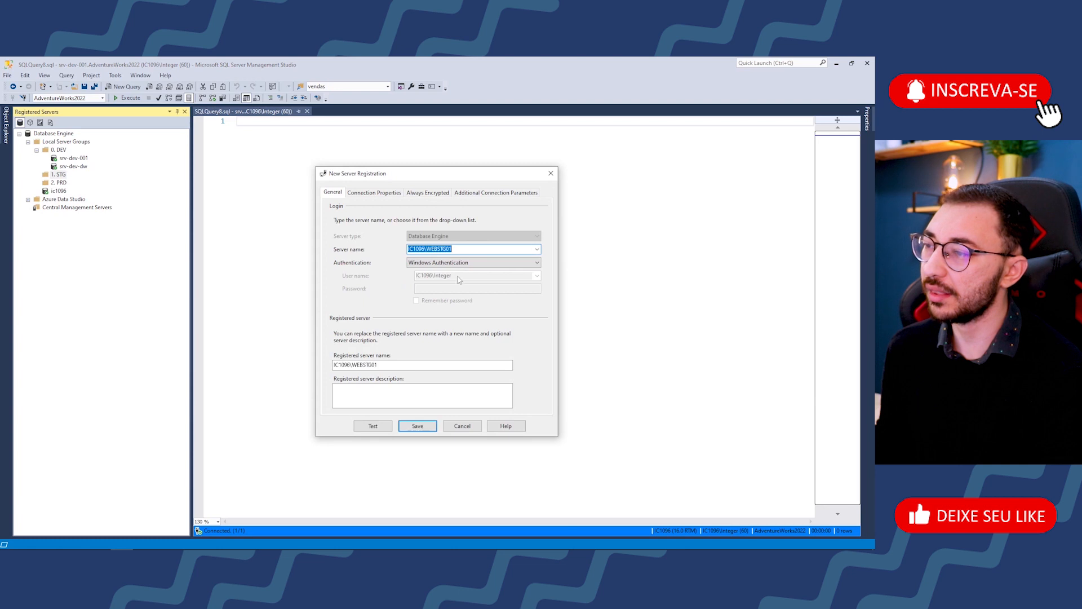
pyautogui.doubleClick(425, 363)
pyautogui.write('srv')
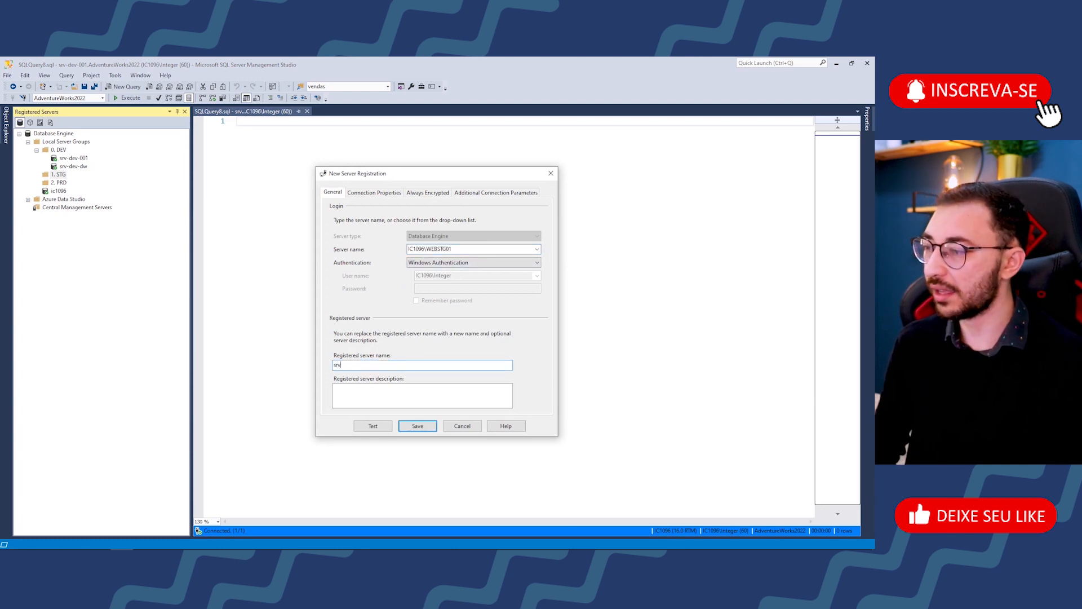
pyautogui.write('-s')
pyautogui.write('tg-00')
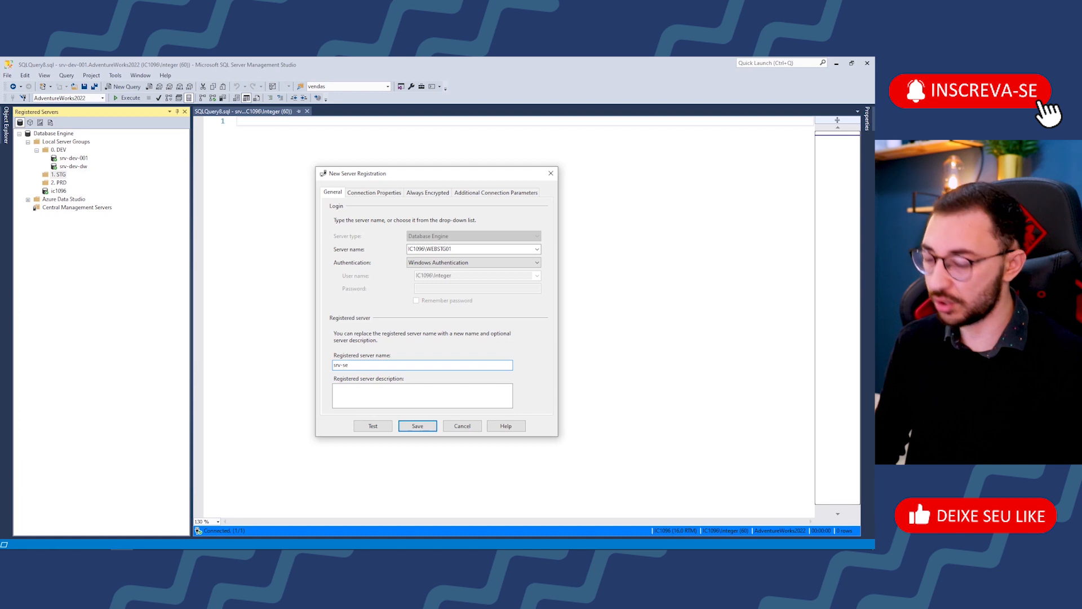
pyautogui.write('1')
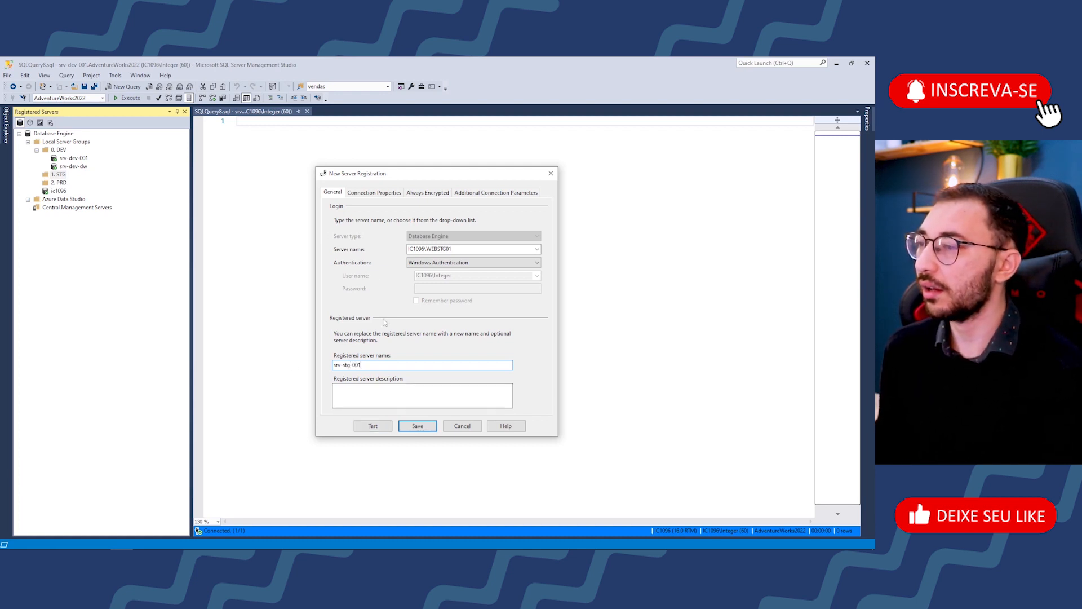
# - In the connection properties, browse the server's user databases and choose Developer as the database to connect to
pyautogui.click(370, 193)
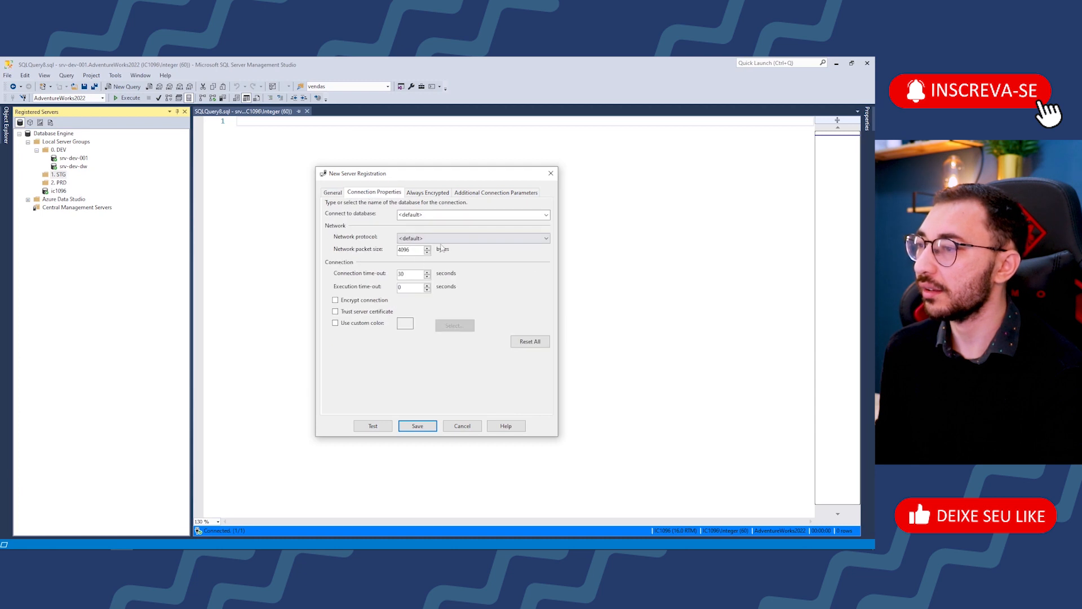
pyautogui.click(546, 215)
pyautogui.click(438, 232)
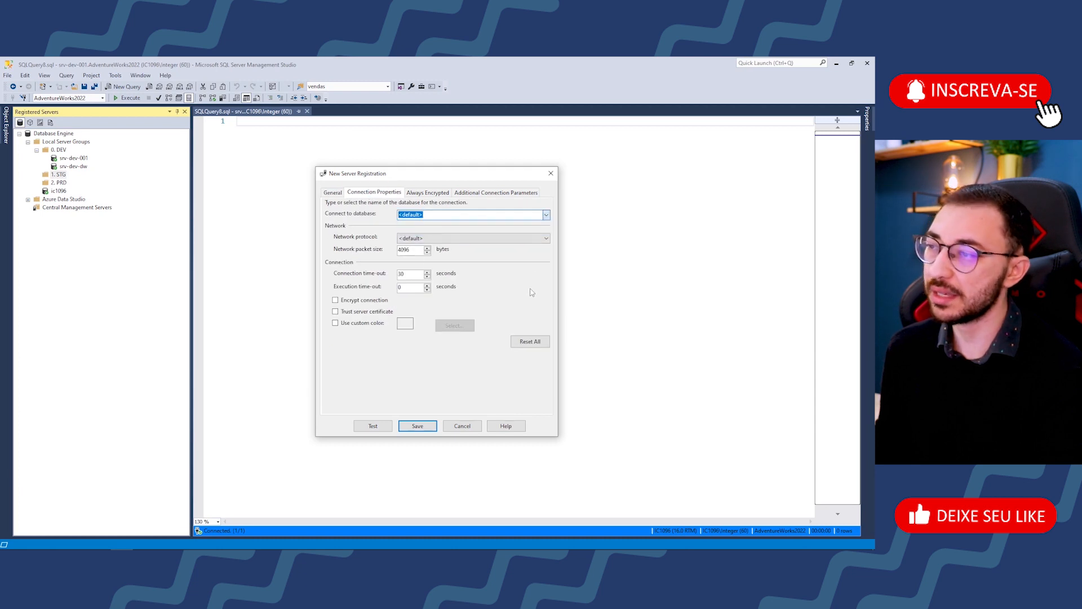
pyautogui.click(514, 320)
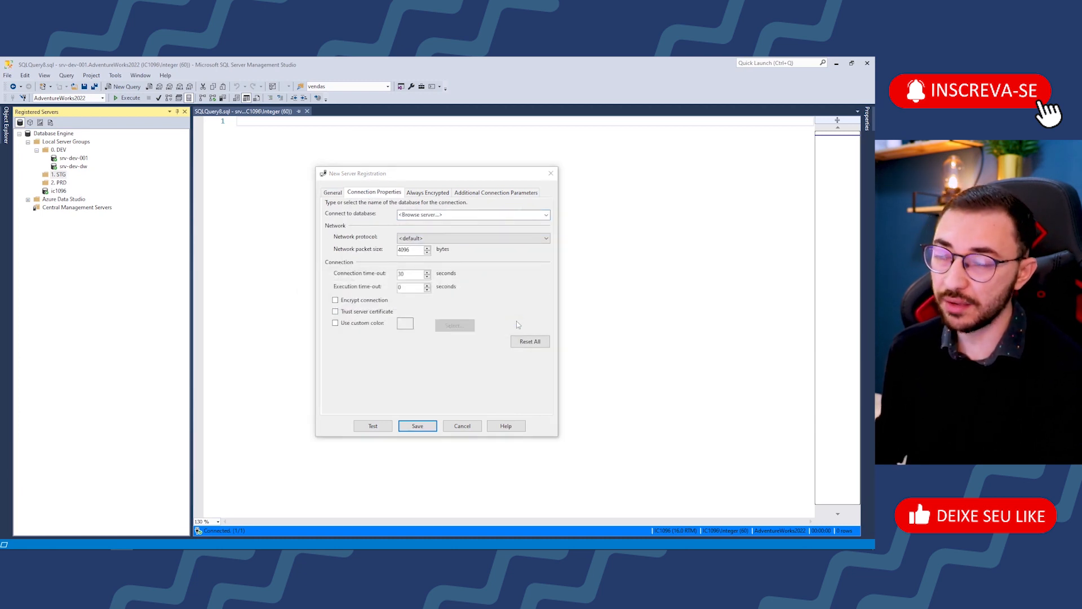
pyautogui.click(396, 308)
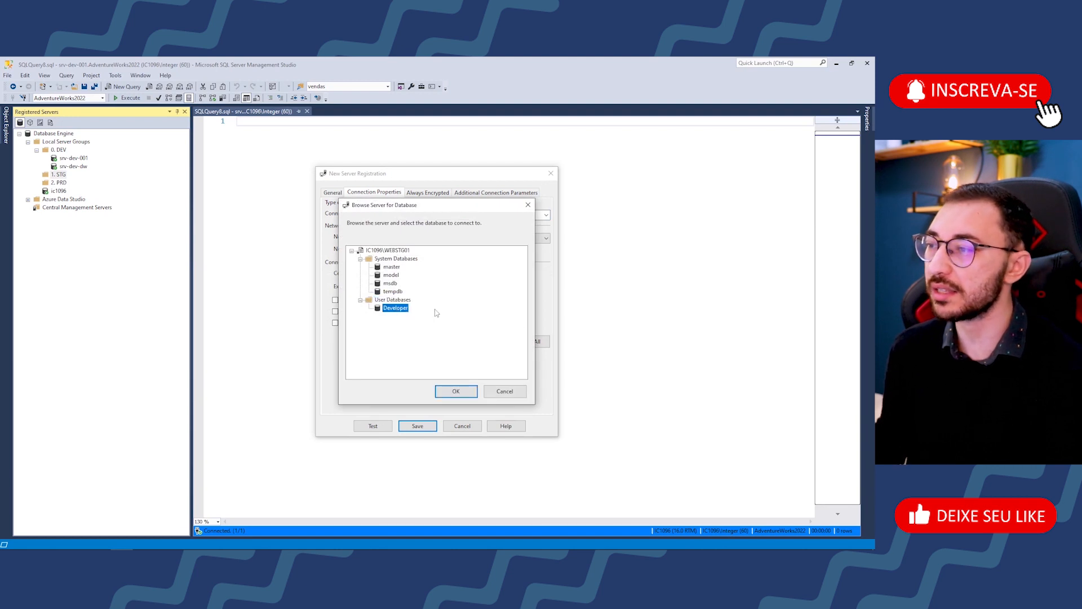
pyautogui.click(456, 391)
# - Enable a custom color for the staging server's connection and set it to orange
pyautogui.click(346, 325)
pyautogui.click(454, 325)
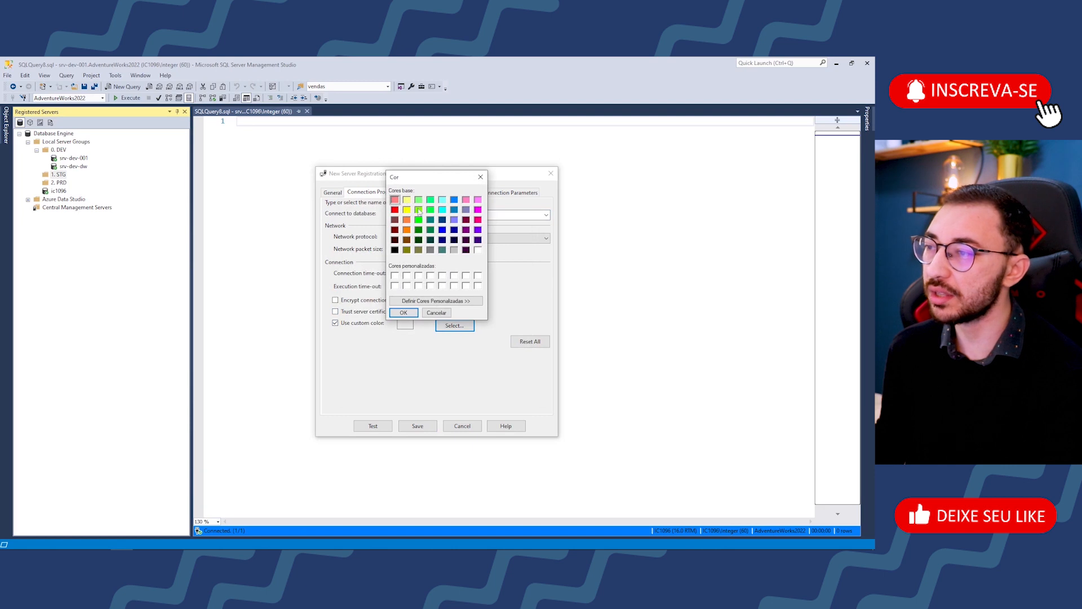
pyautogui.click(407, 220)
pyautogui.click(403, 312)
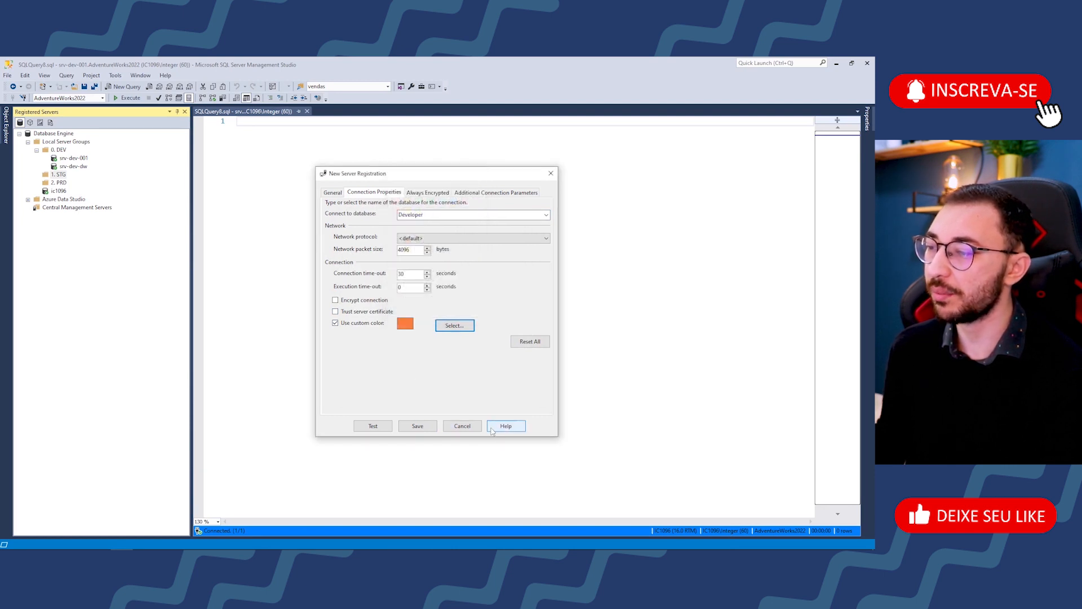
# - Save the srv-stg-001 registration and open a new query connected to that server
pyautogui.click(417, 426)
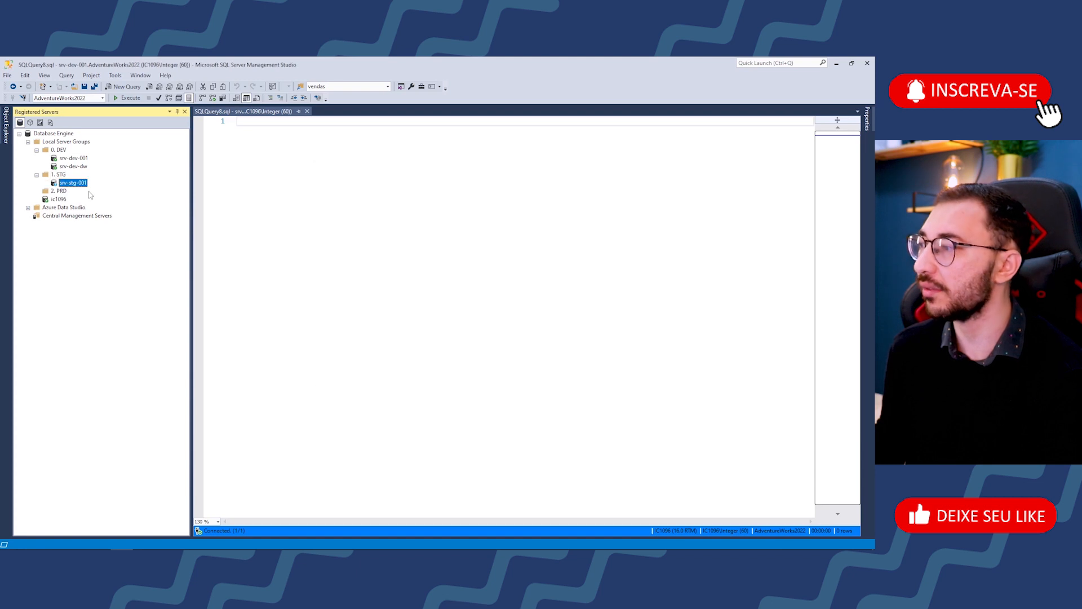
pyautogui.click(126, 87)
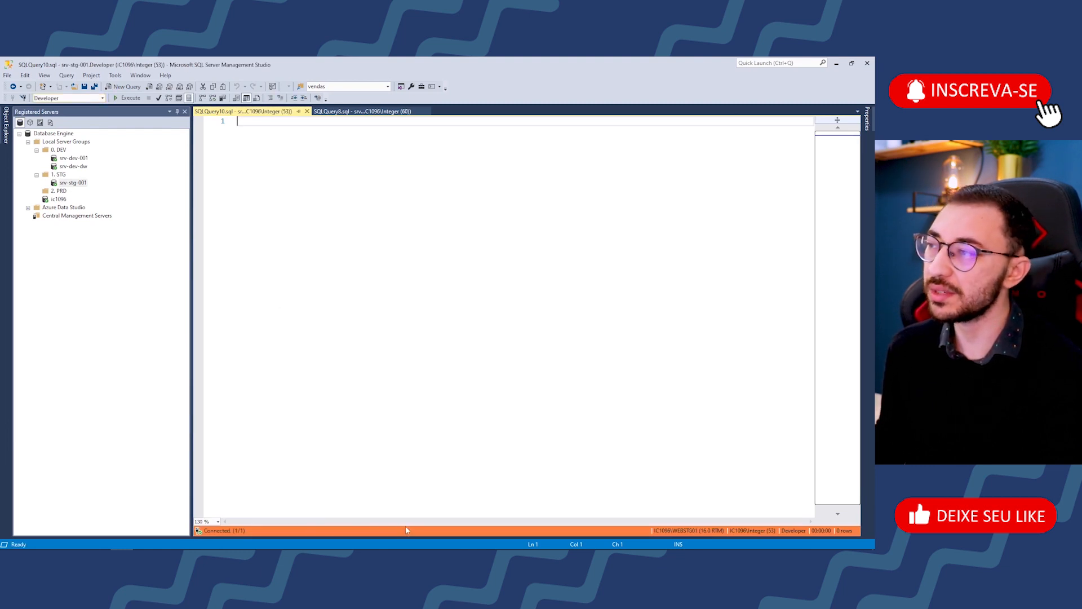
# - Start a new server registration in the 2. PRD group for server IC1096\SQLEXPRESS with the registered name "srv-prd-001"
pyautogui.rightClick(63, 190)
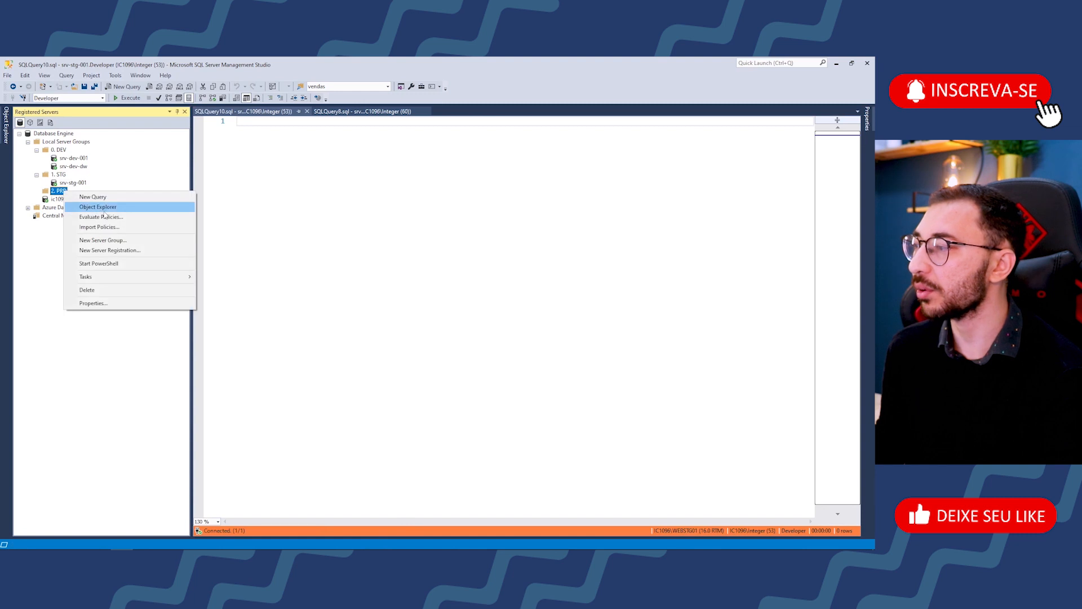
pyautogui.click(107, 250)
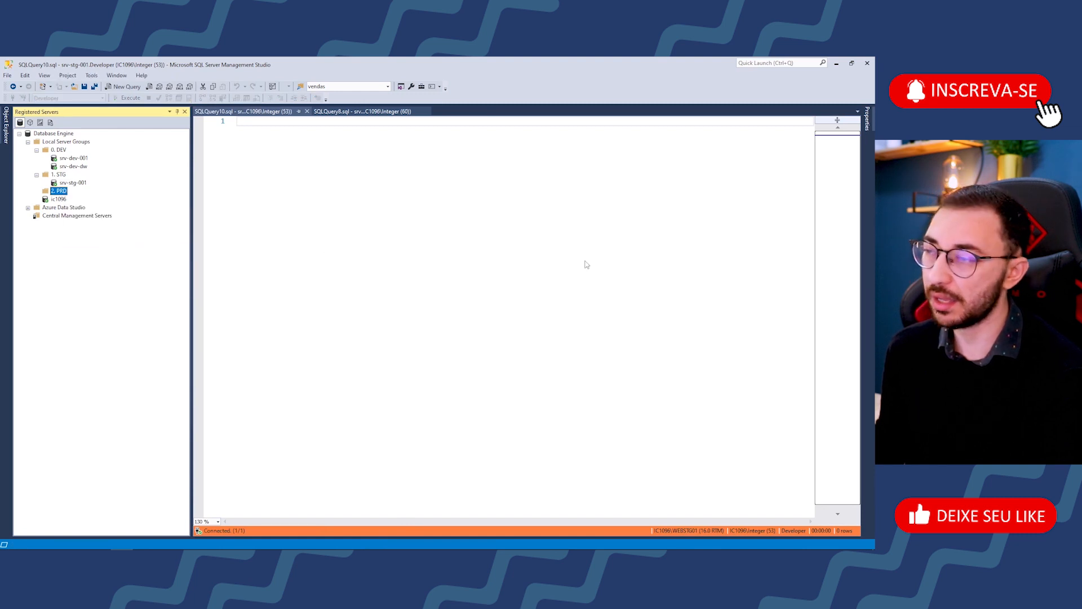
pyautogui.click(537, 249)
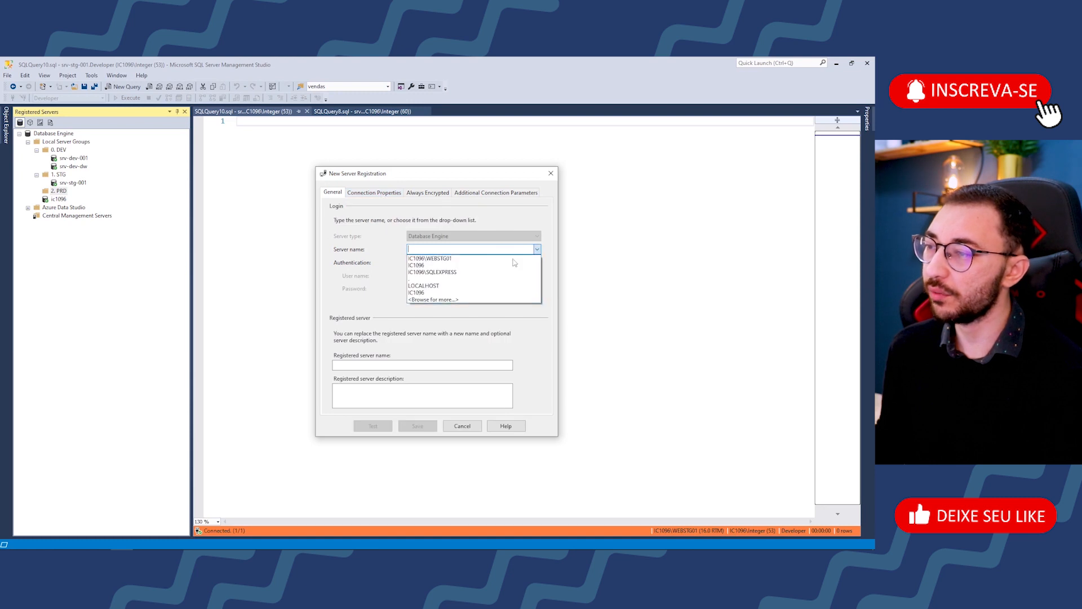
pyautogui.click(484, 272)
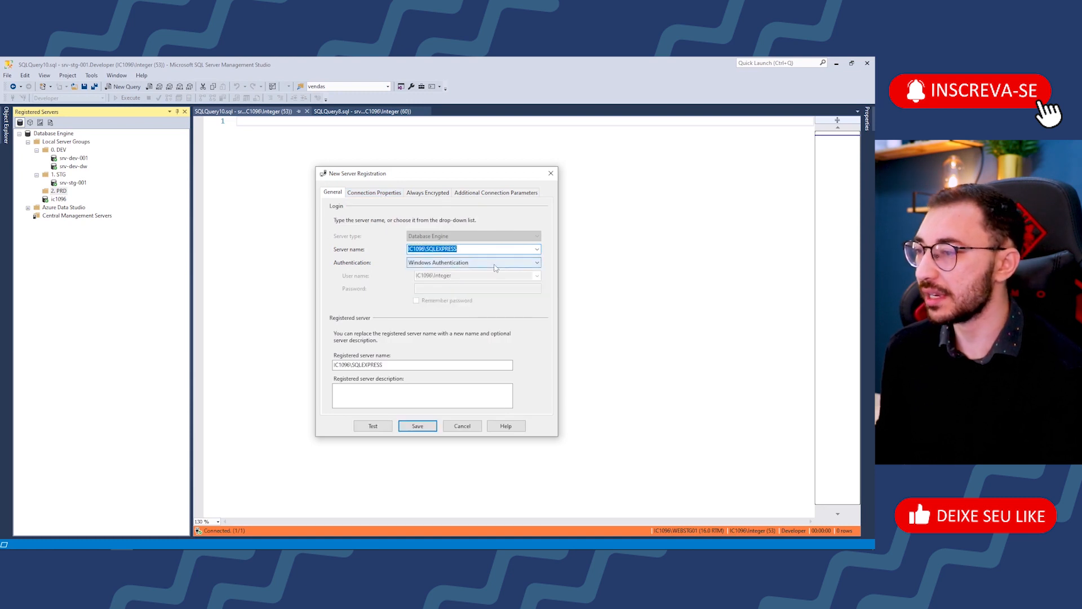
pyautogui.tripleClick(405, 364)
pyautogui.write('srv-prd-001')
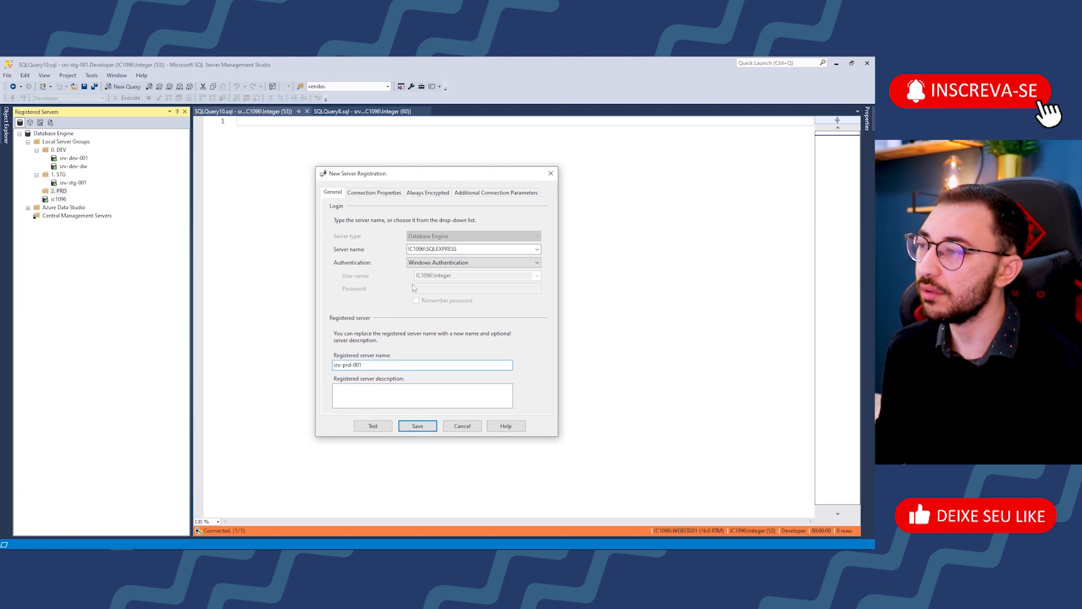
# - Enable a custom color for the production server's connection, set it to red, and save the registration
pyautogui.click(390, 194)
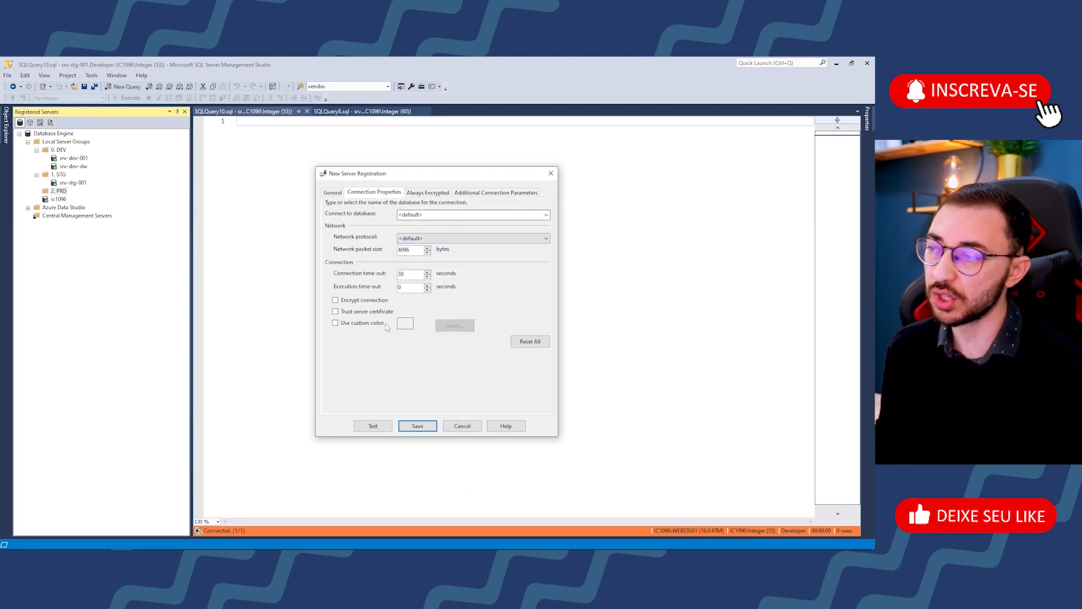
pyautogui.click(362, 324)
pyautogui.click(455, 325)
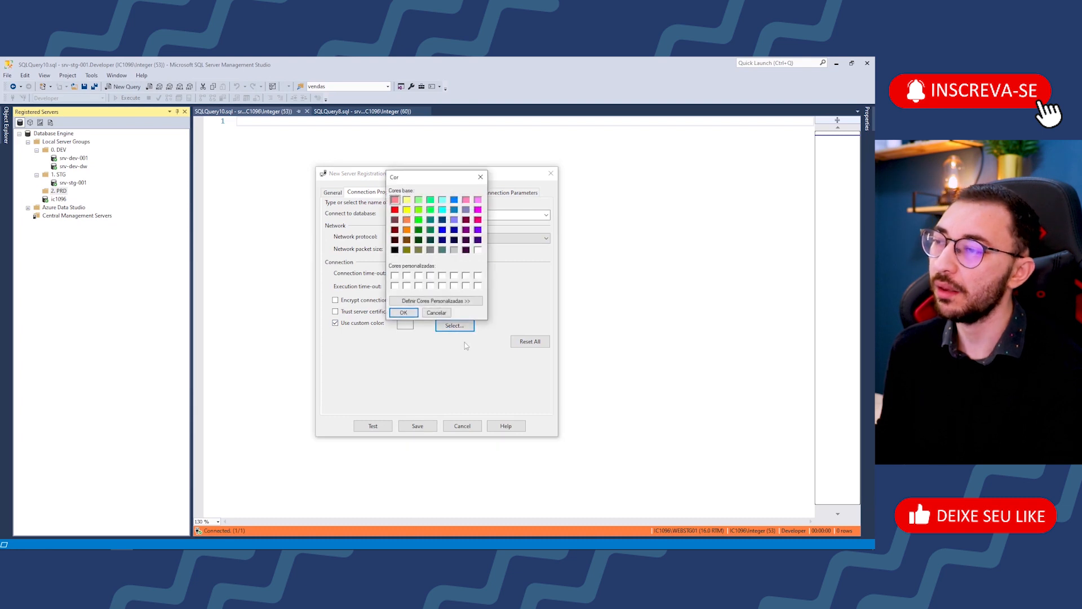
pyautogui.click(395, 210)
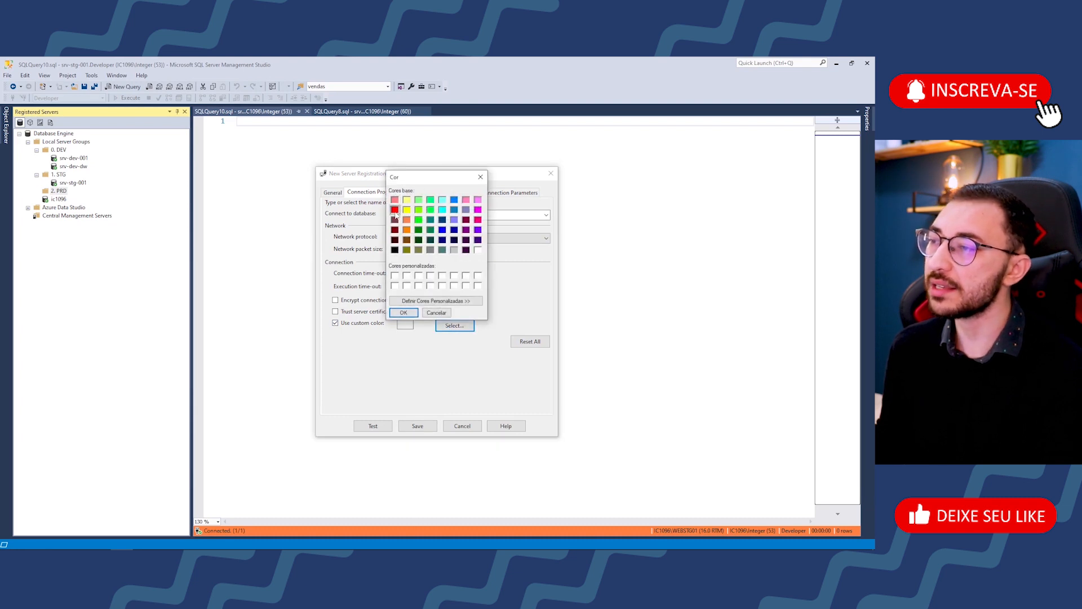
pyautogui.click(403, 313)
pyautogui.click(418, 426)
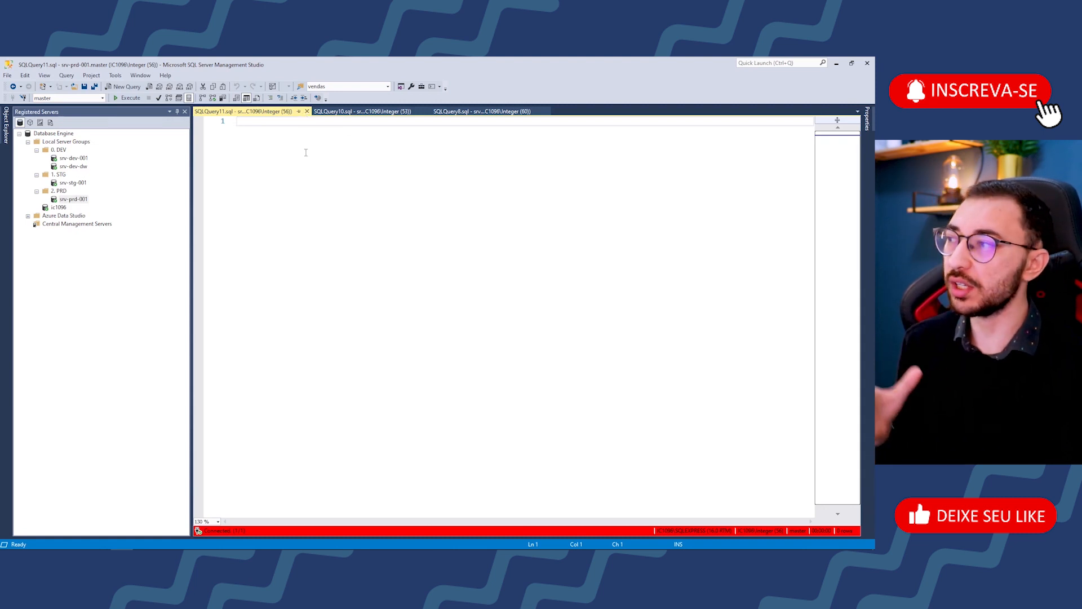
# - Disconnect the IC1096\WEBSTG01 and IC1096\SQLEXPRESS servers from Object Explorer
pyautogui.click(74, 161)
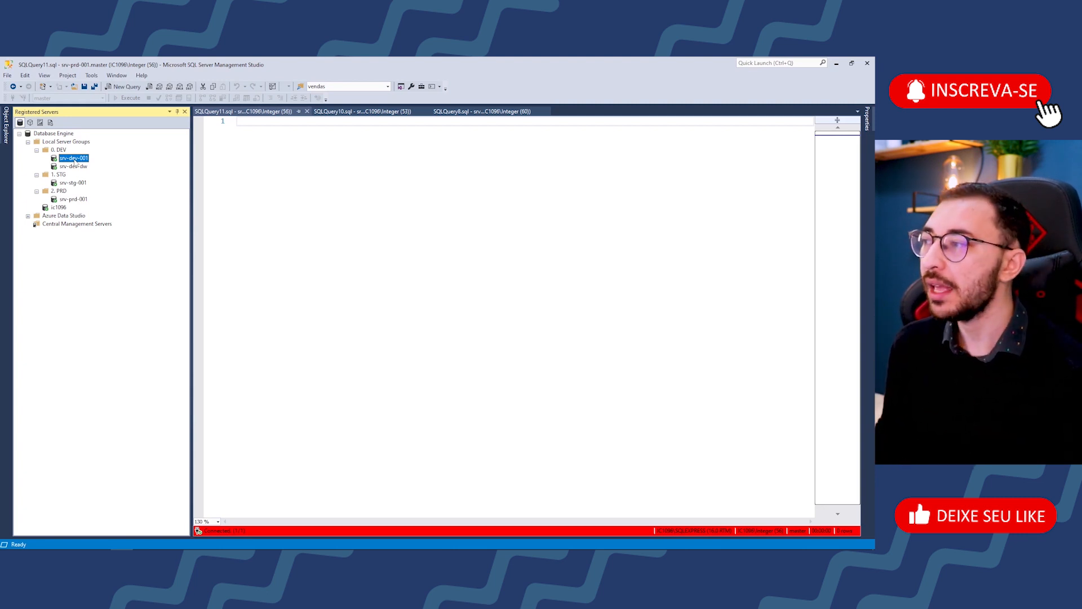
pyautogui.doubleClick(74, 160)
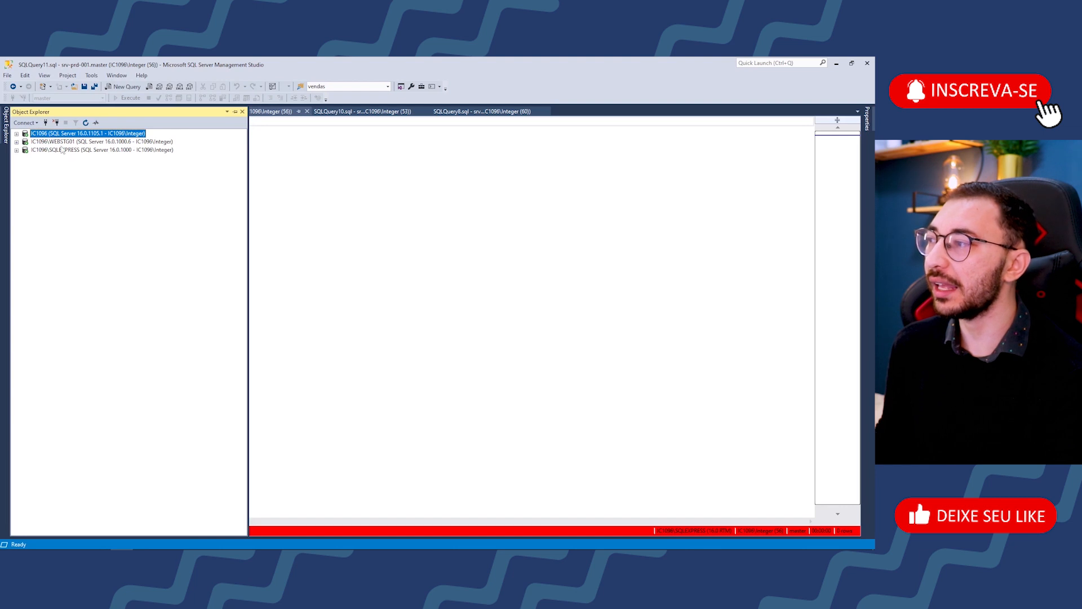
pyautogui.click(45, 143)
pyautogui.click(54, 134)
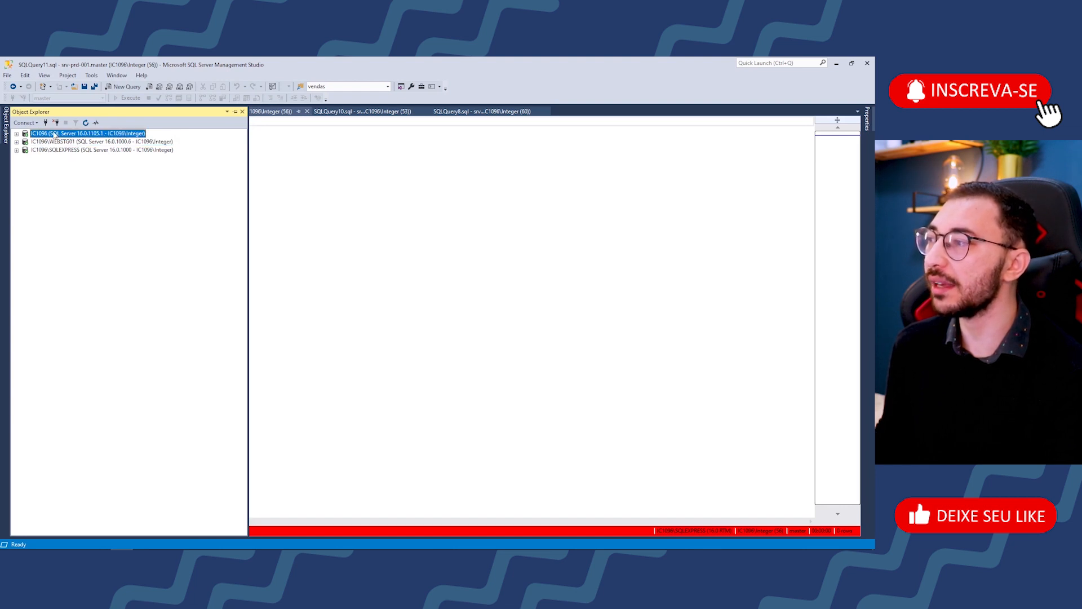
pyautogui.click(51, 143)
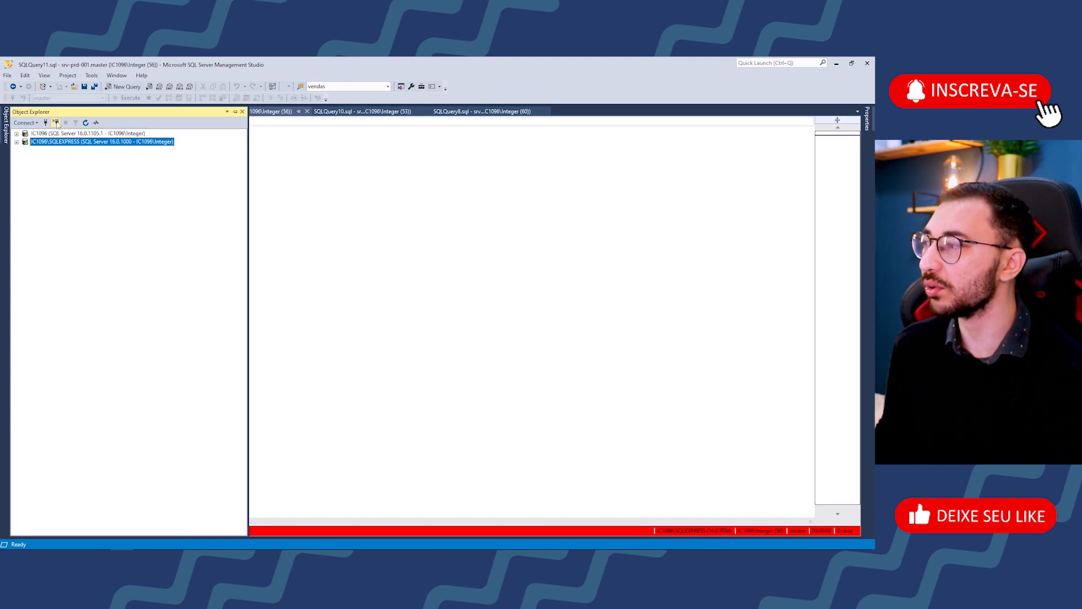
pyautogui.click(57, 123)
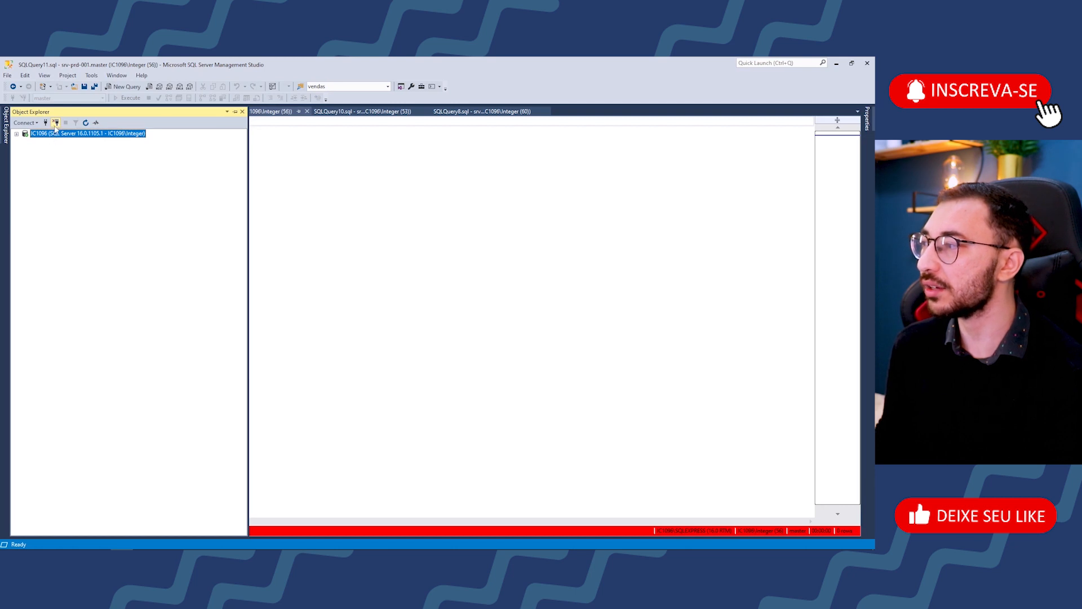
# - Connect to srv-dev-001 in Object Explorer from Registered Servers and disconnect it again
pyautogui.click(44, 75)
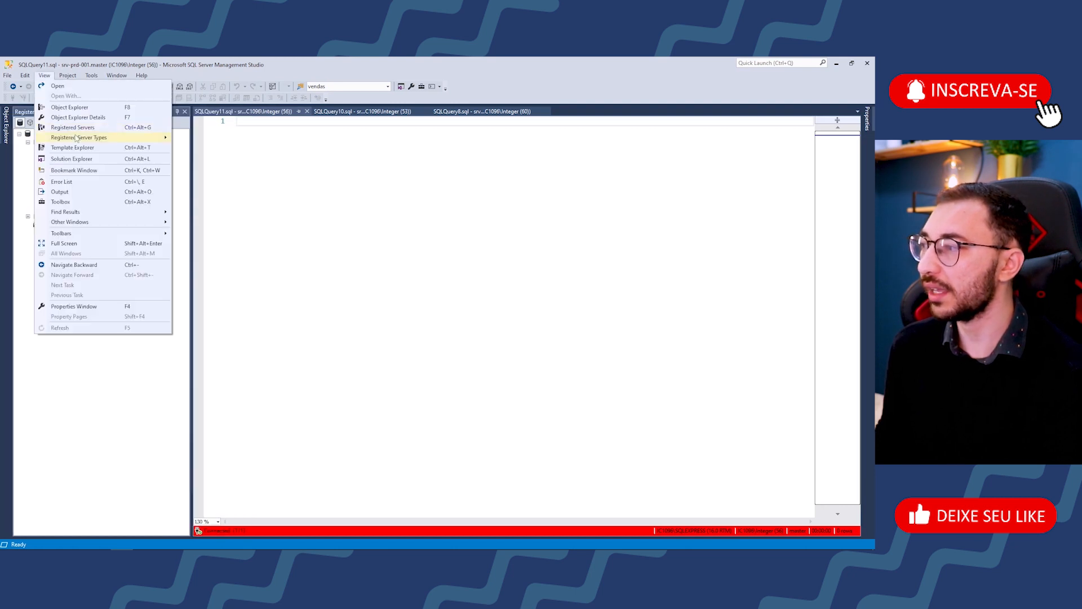
pyautogui.click(74, 127)
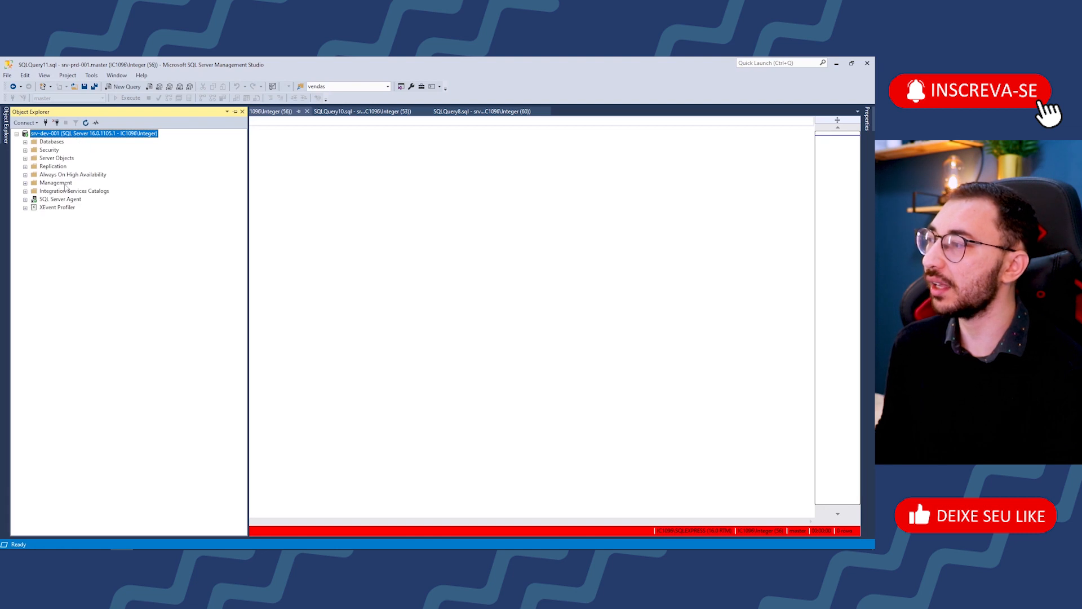
pyautogui.click(57, 123)
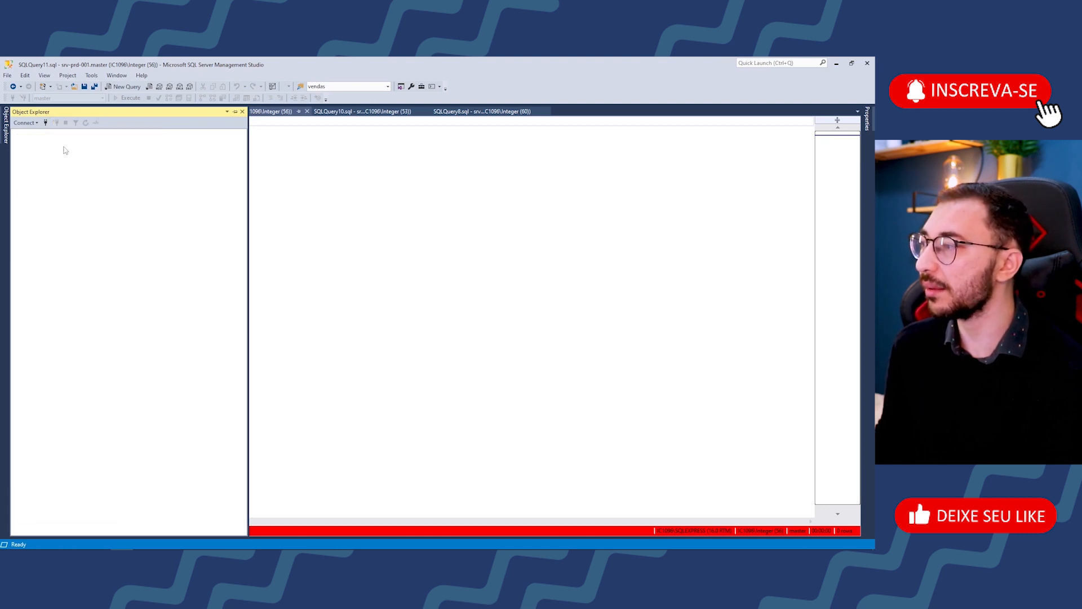
# - Bring back Registered Servers, try its auto-hide mode, and dock it again
pyautogui.click(48, 77)
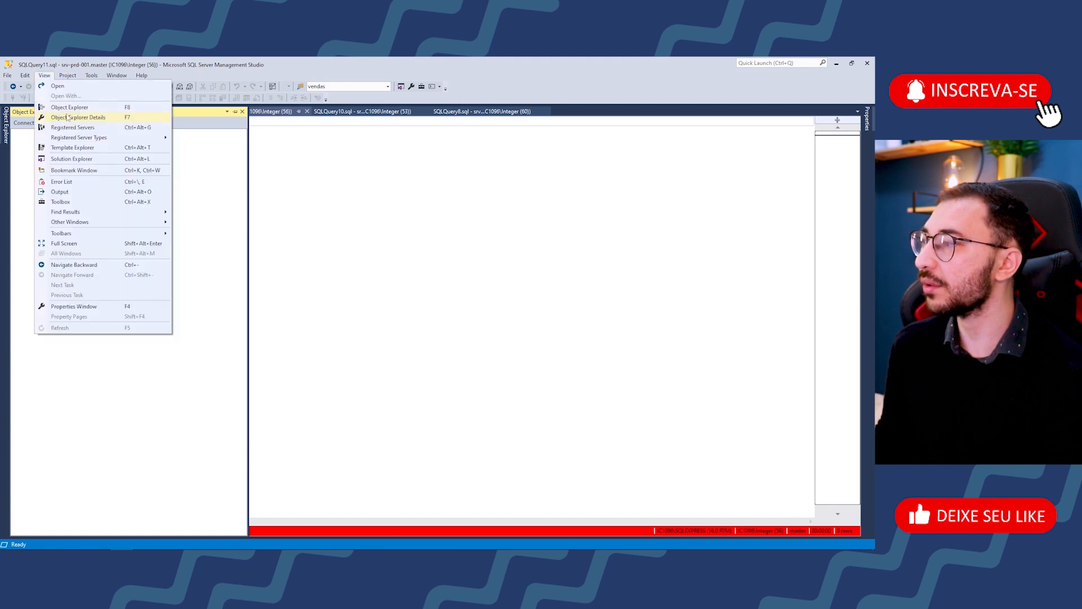
pyautogui.click(87, 128)
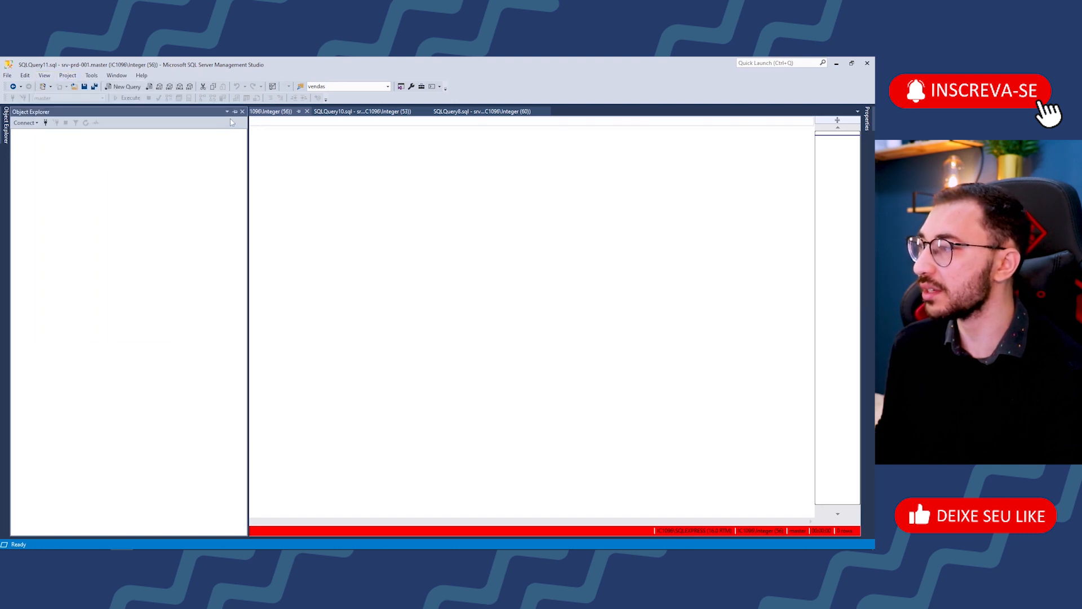
pyautogui.click(44, 75)
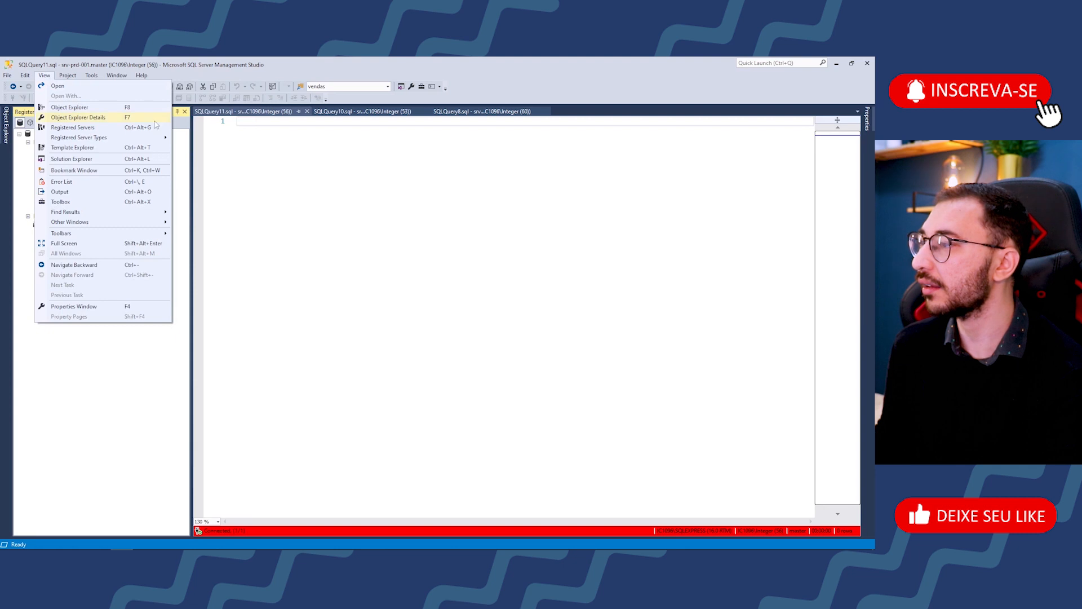
pyautogui.click(180, 147)
pyautogui.click(177, 112)
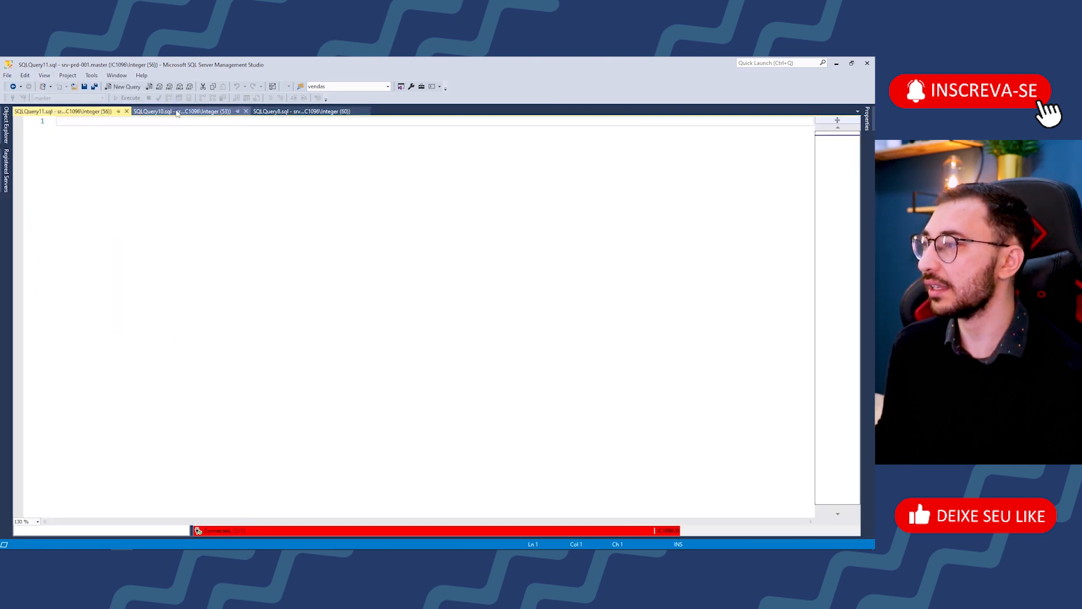
pyautogui.click(6, 172)
pyautogui.click(133, 112)
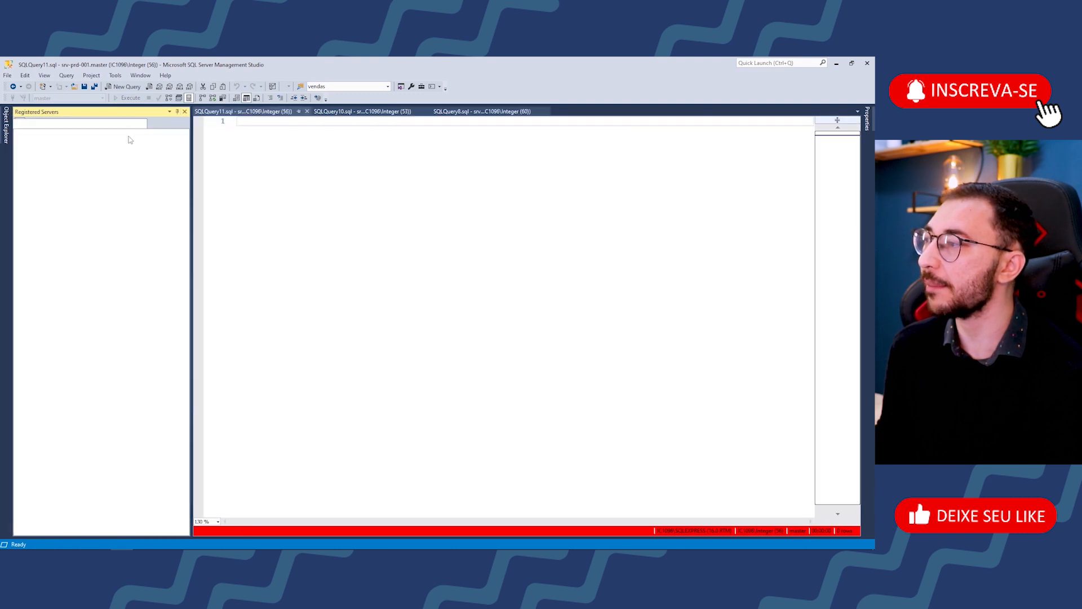
# - Connect to srv-stg-001 in Object Explorer from the 1. STG group and return to the registered servers
pyautogui.click(75, 183)
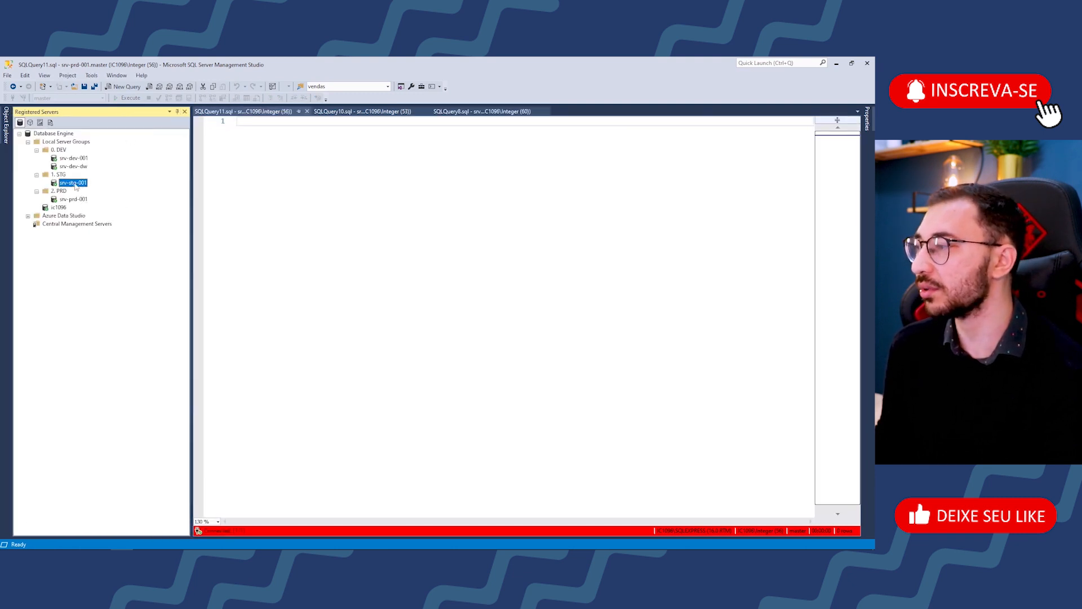
pyautogui.doubleClick(72, 183)
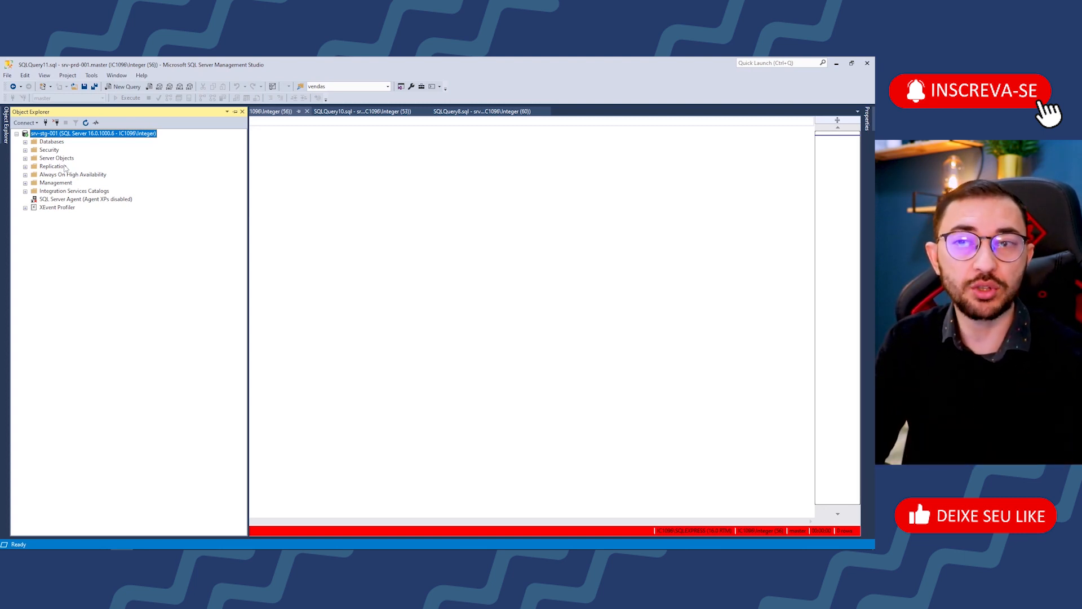
pyautogui.click(6, 130)
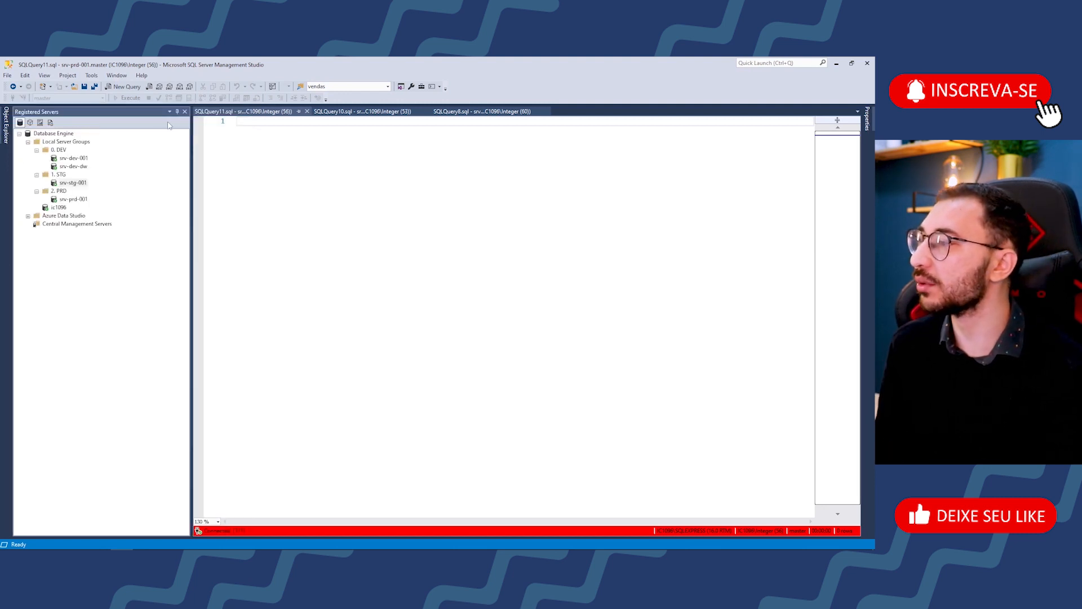
# - Examine the export options for Local Server Groups and the groups available for export, and close without exporting
pyautogui.rightClick(59, 143)
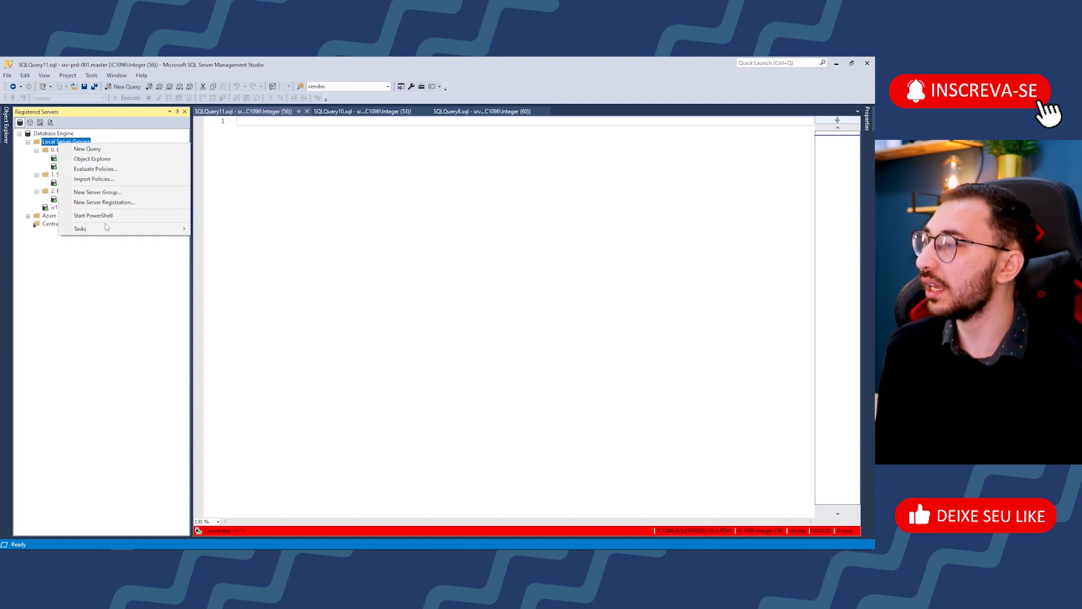
pyautogui.moveTo(107, 230)
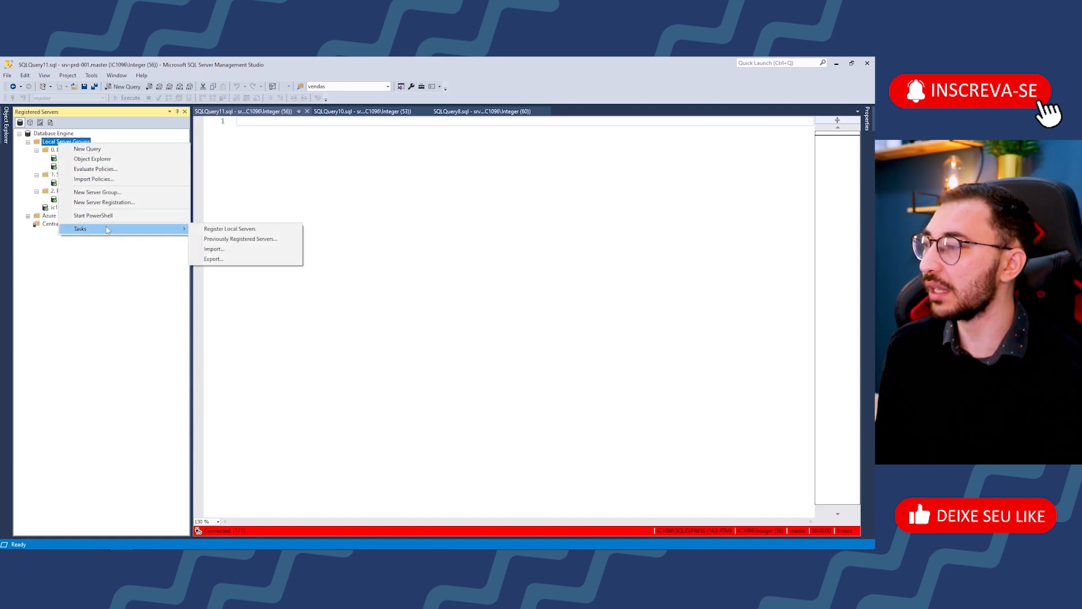
pyautogui.click(232, 260)
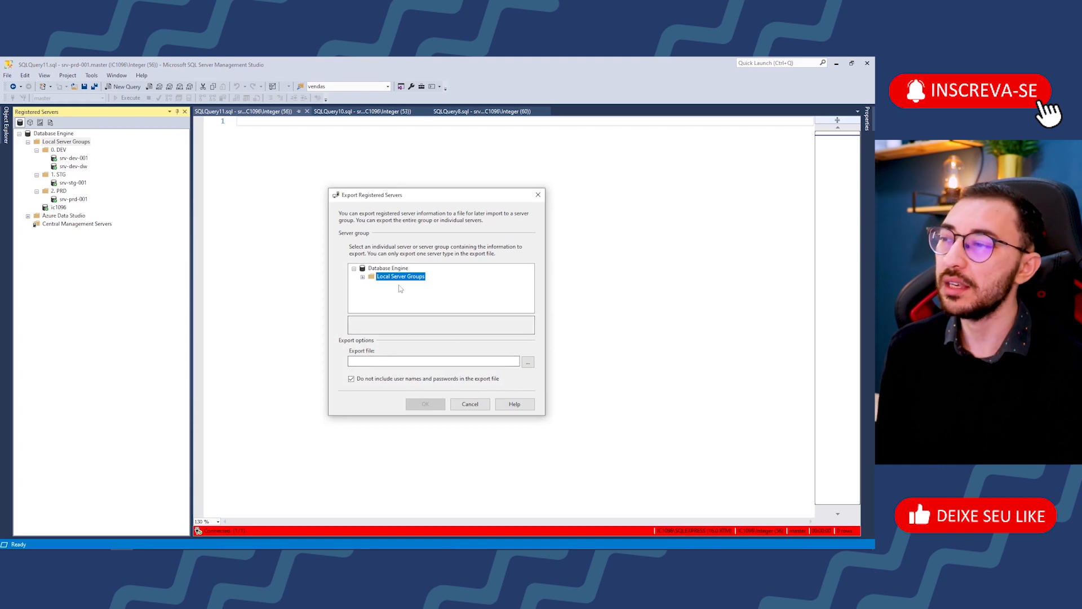
pyautogui.click(363, 277)
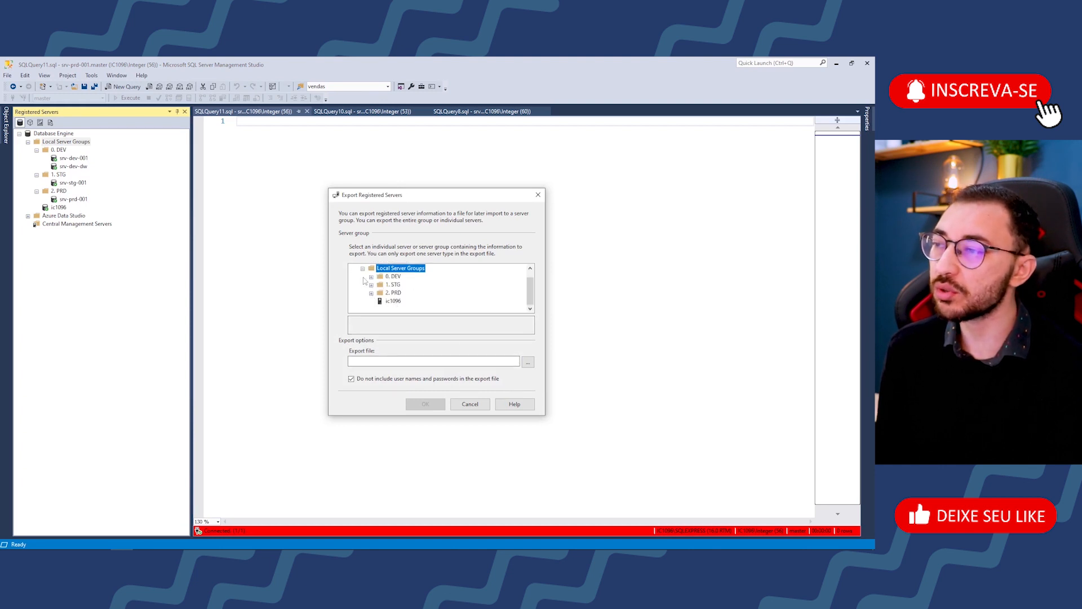
pyautogui.click(363, 270)
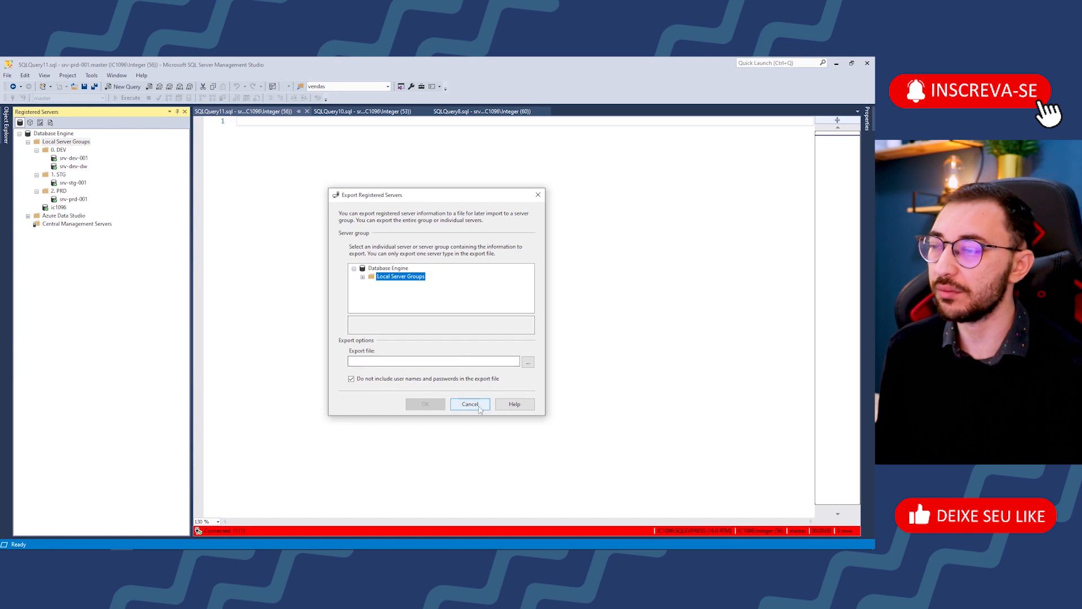
pyautogui.click(477, 406)
# - Examine the import options for registered servers with Local Server Groups as the target, and close without importing
pyautogui.click(60, 142)
pyautogui.rightClick(60, 142)
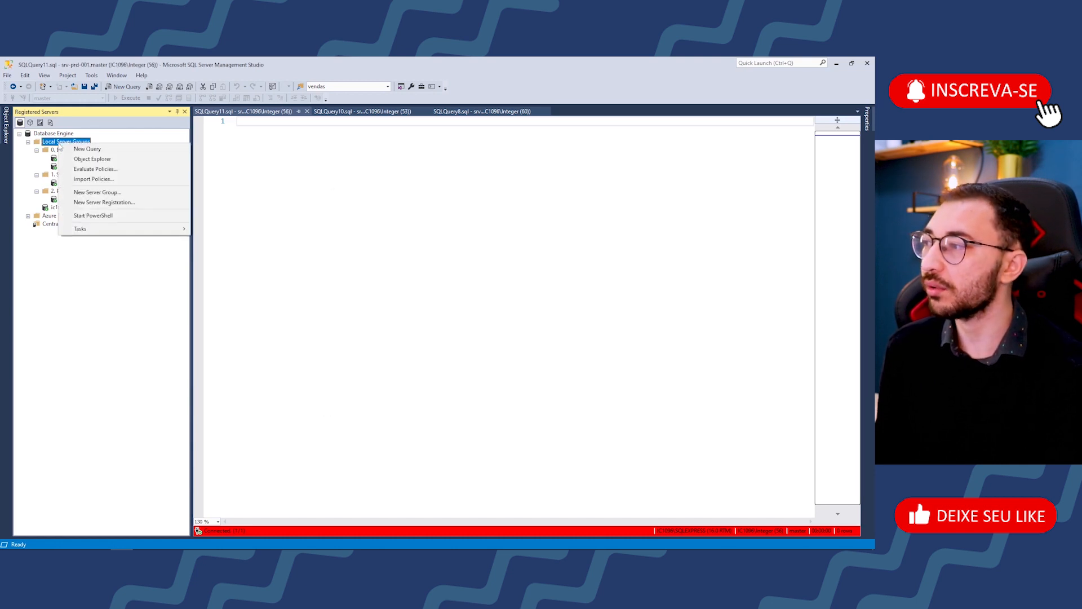
pyautogui.moveTo(112, 230)
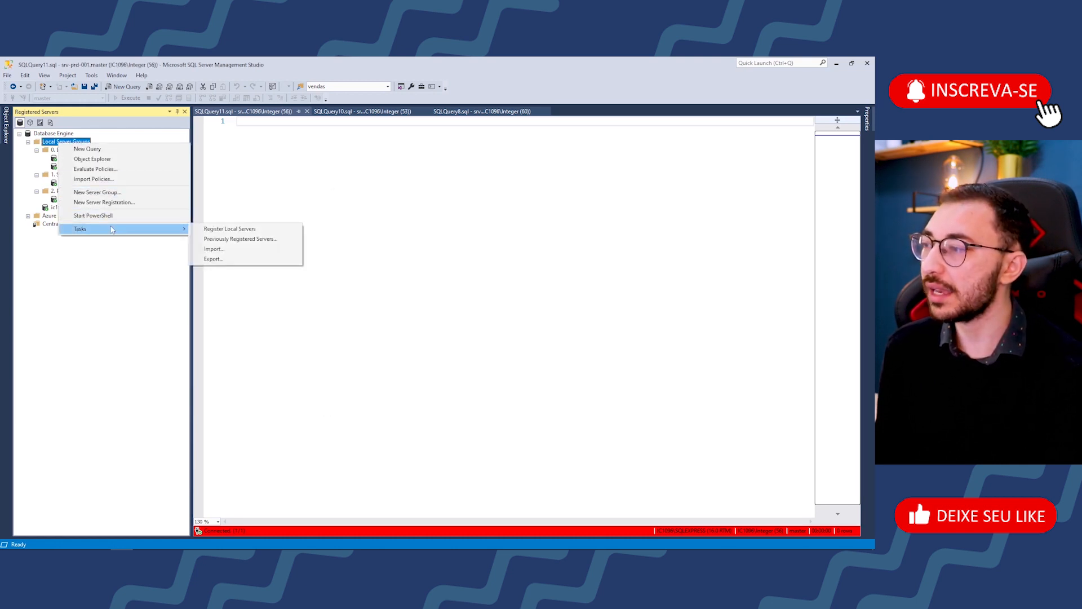
pyautogui.click(234, 250)
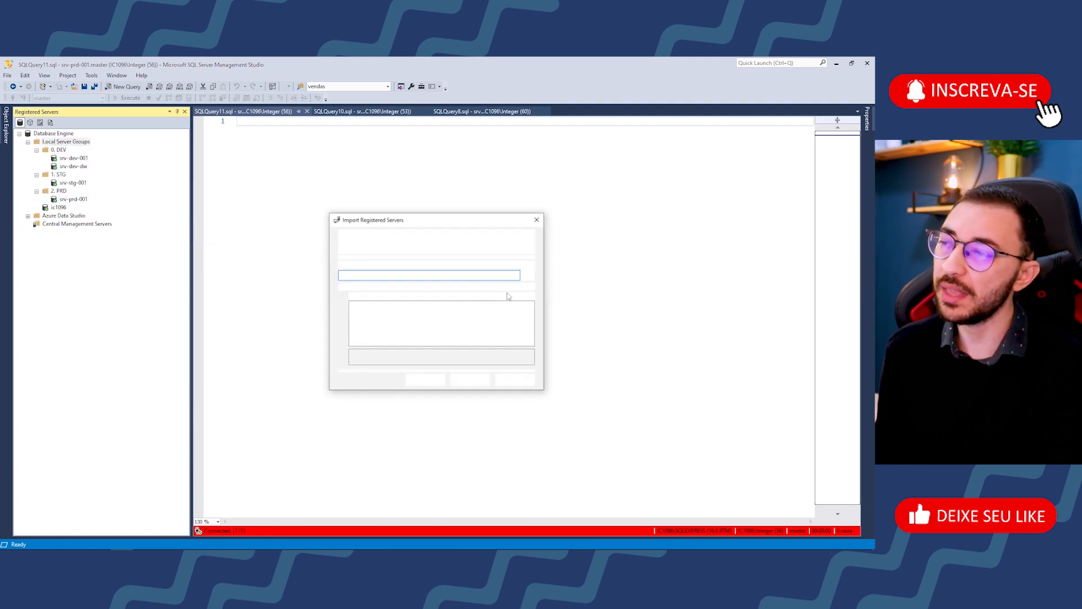
pyautogui.click(396, 315)
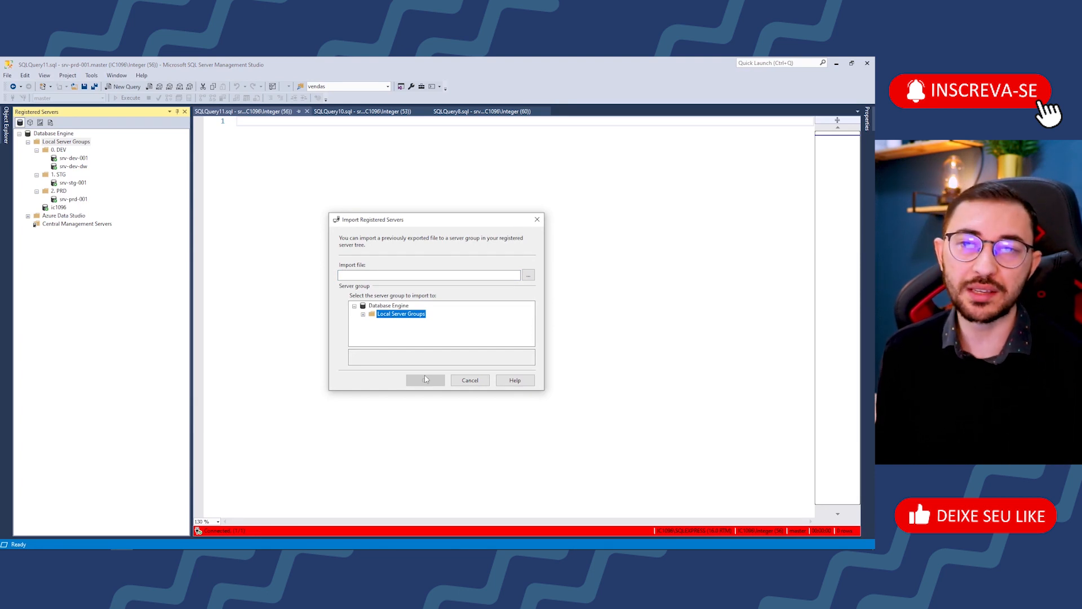
pyautogui.click(473, 380)
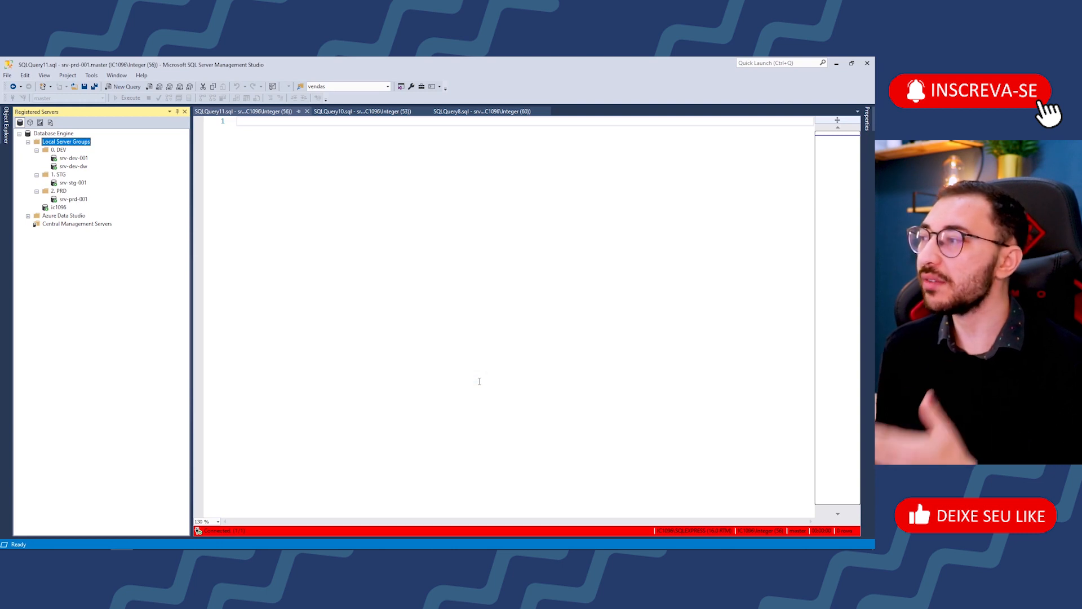